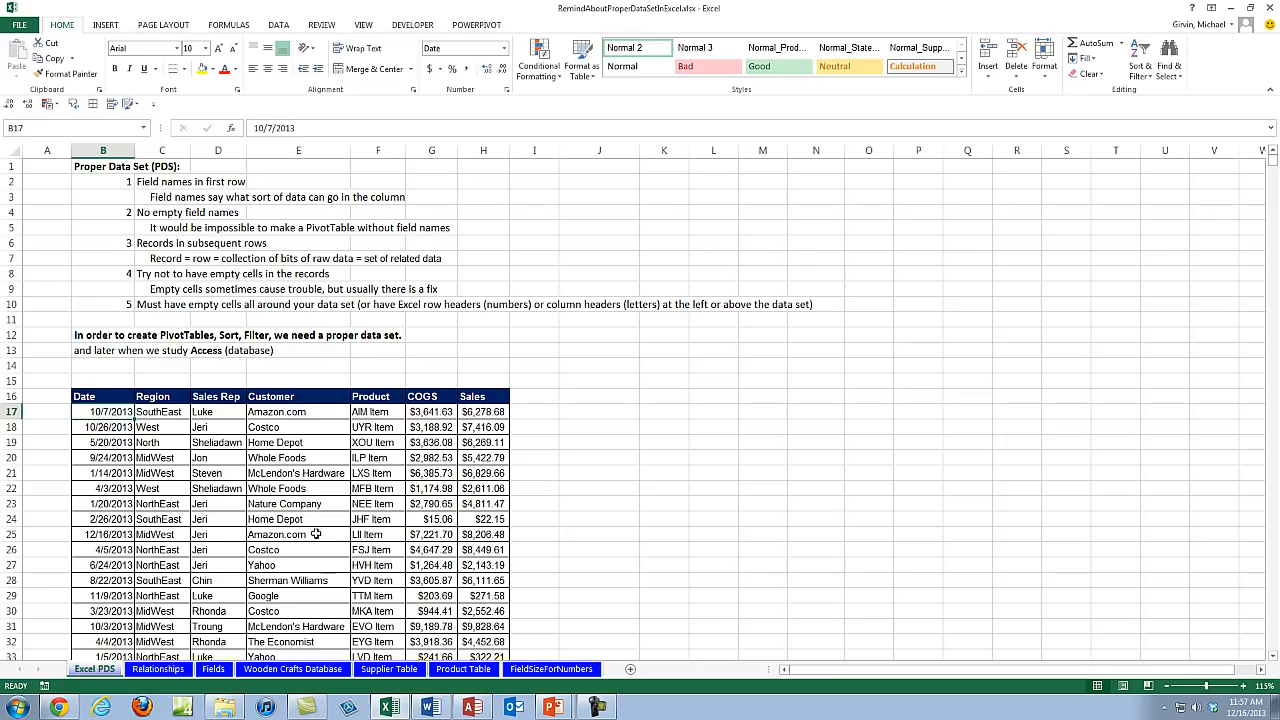
Turn on filtering for the sales data set that starts in row 16
left_click(296, 427)
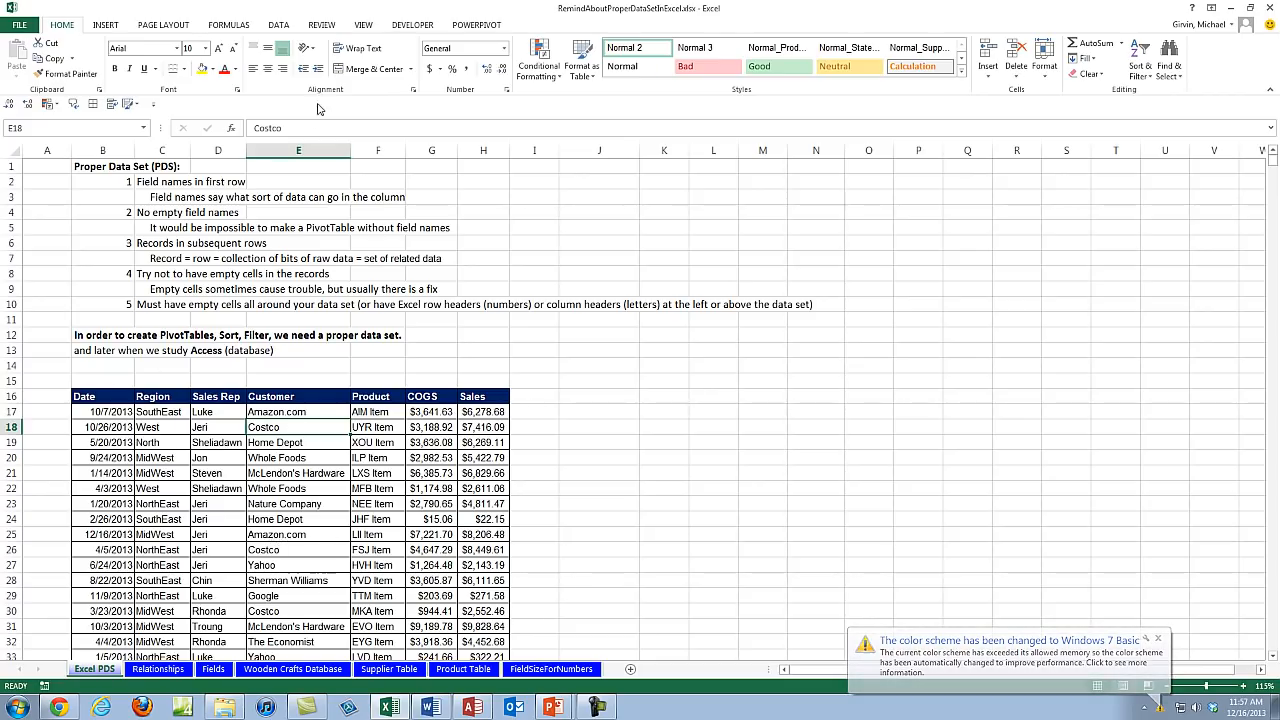
left_click(280, 25)
left_click(353, 62)
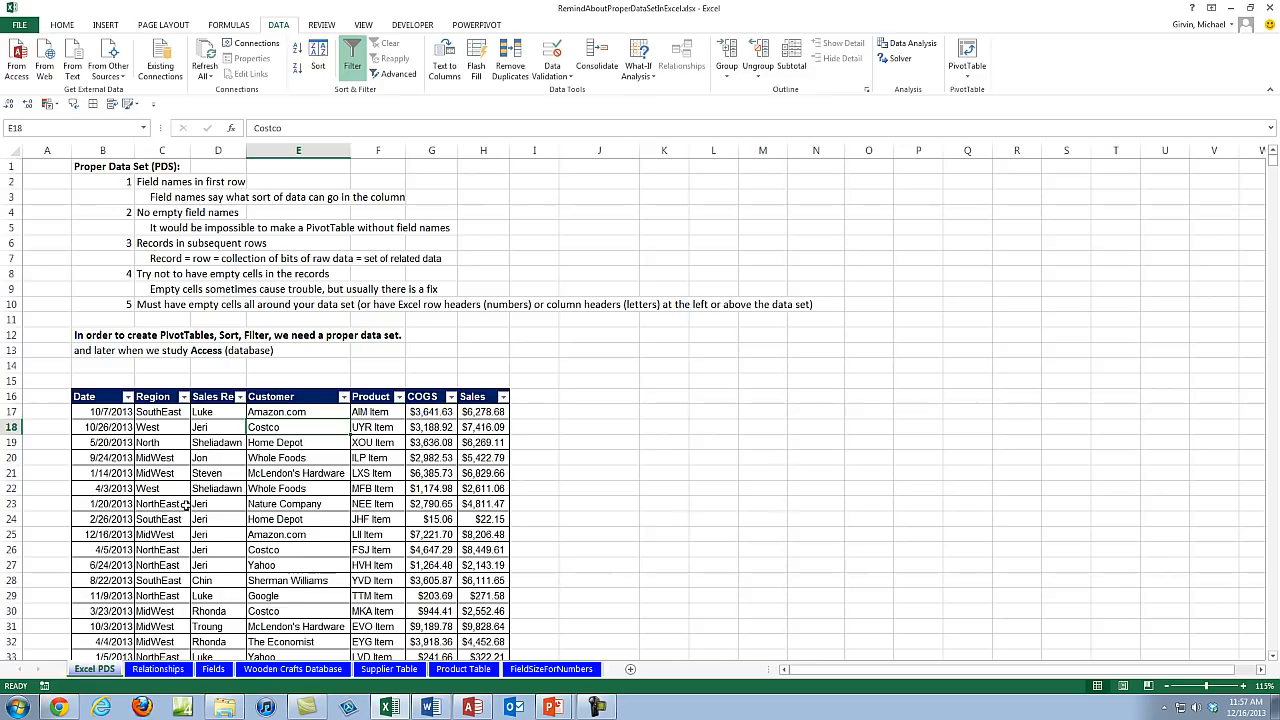
Filter the Customer column of the data set to show only Amazon.com records
left_click(344, 397)
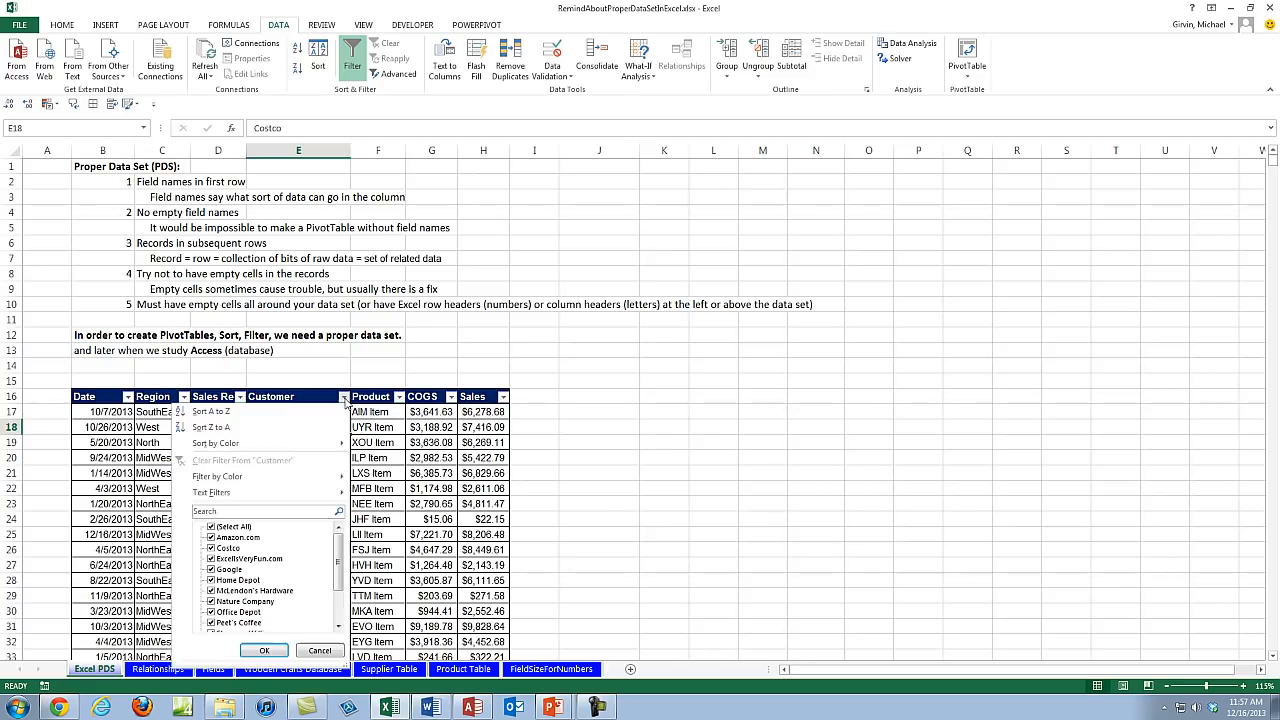
left_click(211, 527)
left_click(211, 538)
left_click(265, 649)
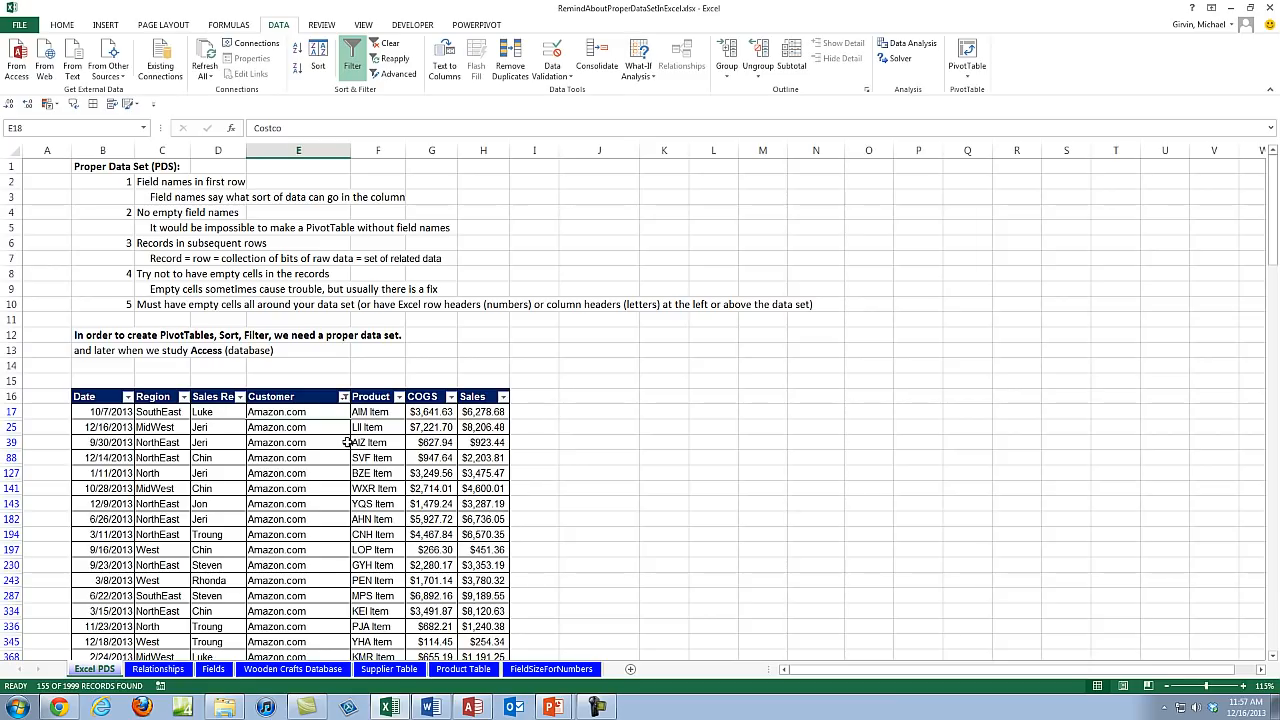
mouse_move(344, 401)
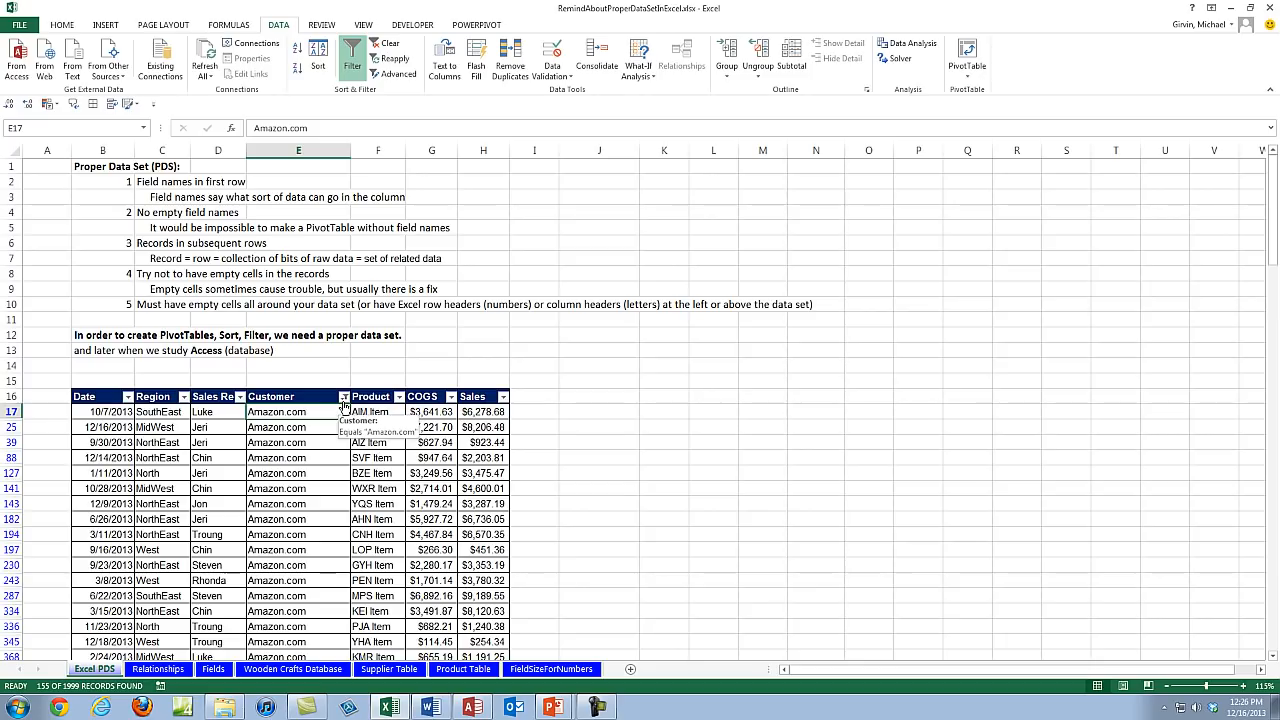
Switch to the FirstDayDatabaseExample database in Access and look over its Products and SupplierData tables in the object list
key("alt+Tab")
key("alt+Tab")
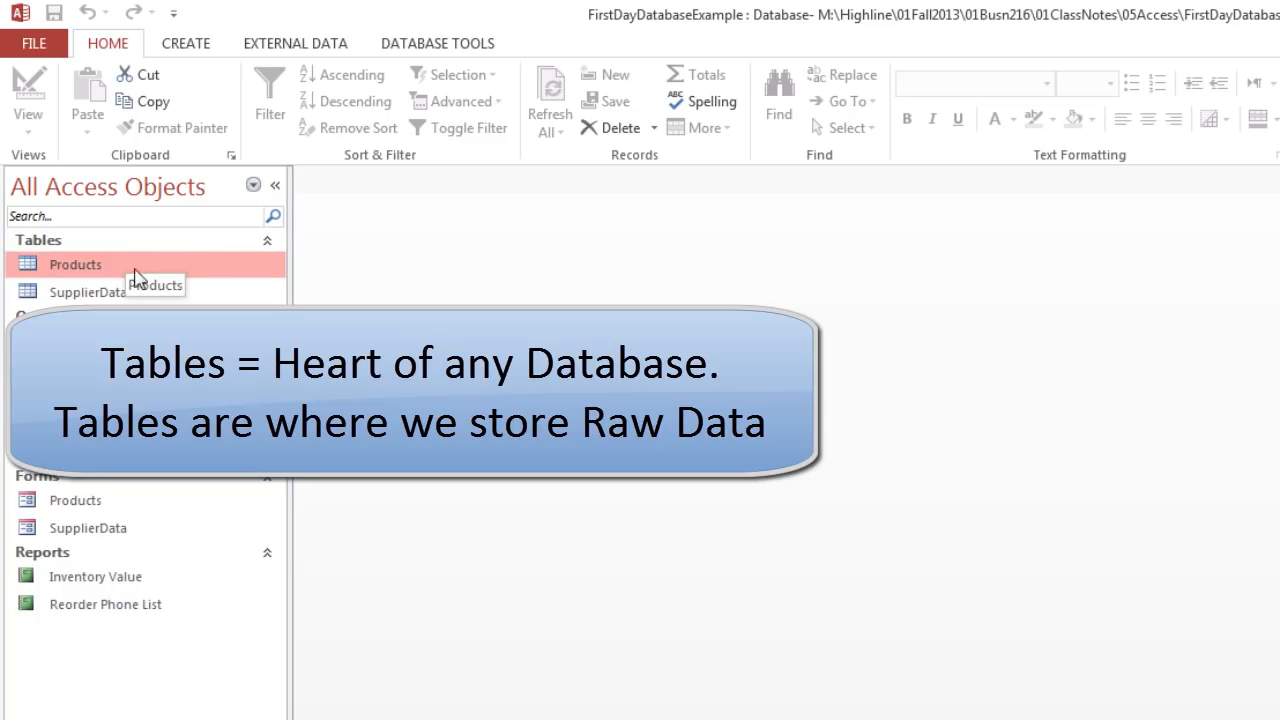
left_click(86, 293)
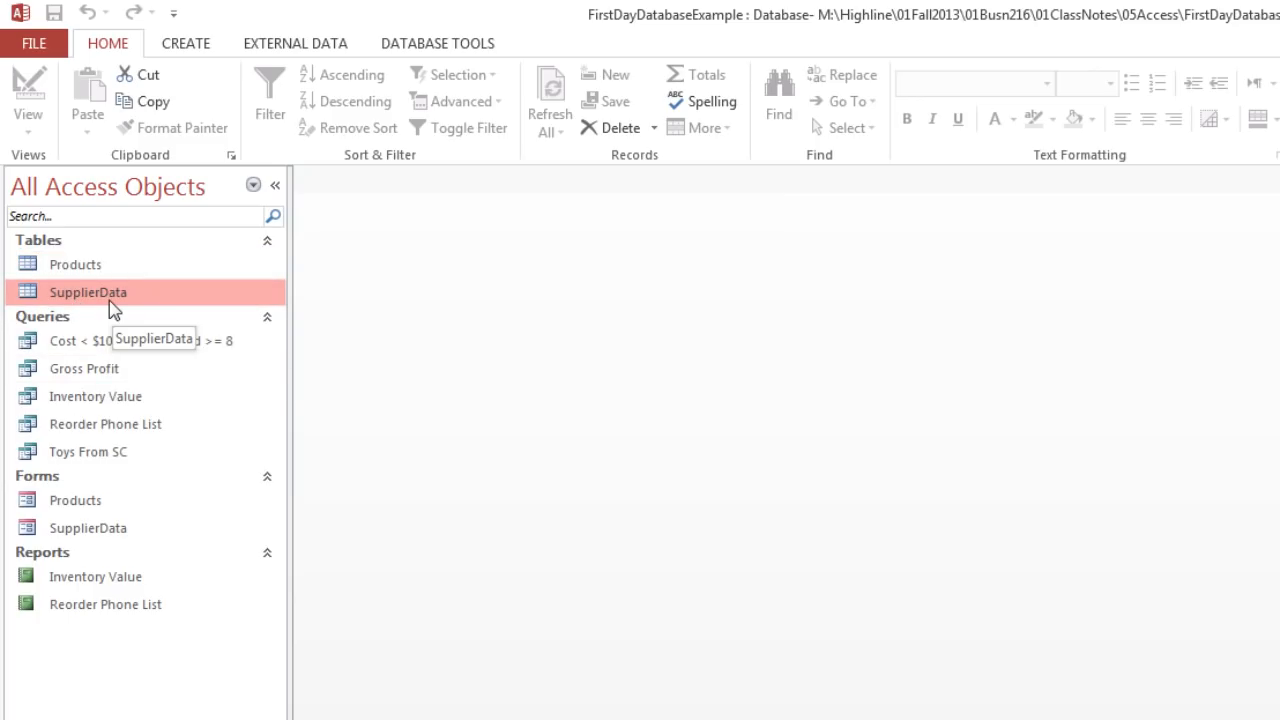
left_click(70, 270)
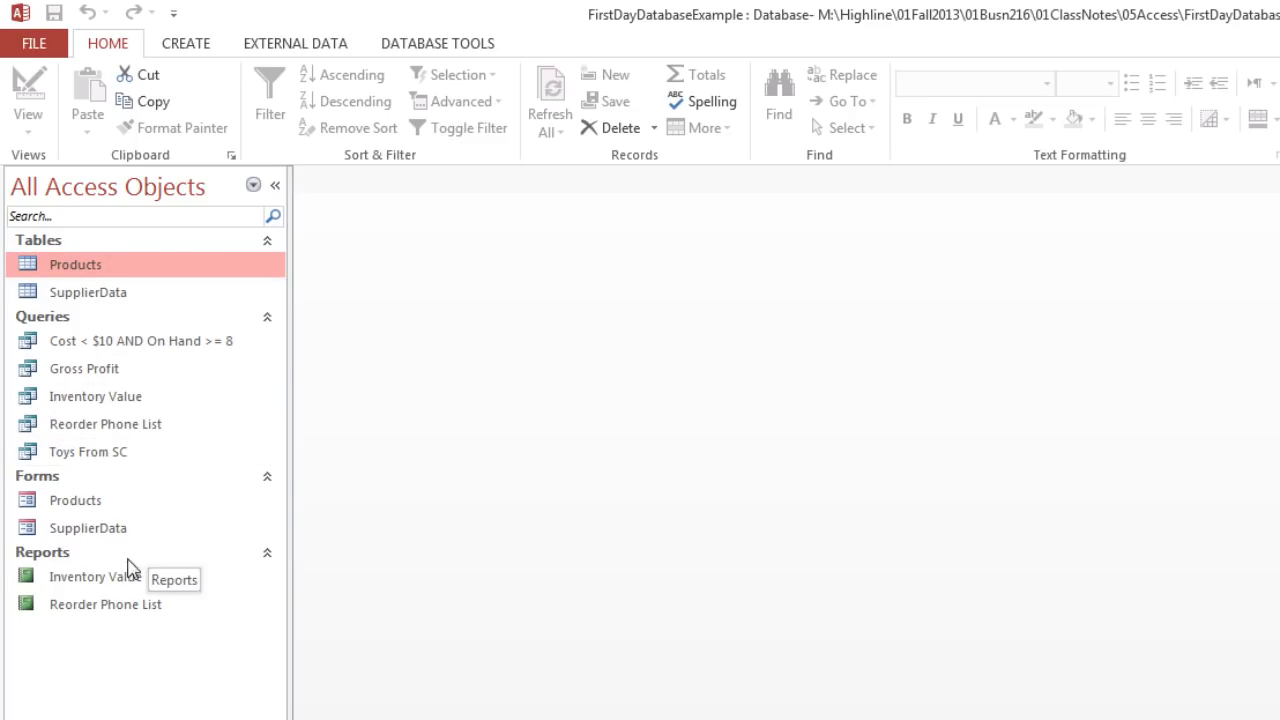
Group the database objects by Tables and Related Views, and return the grouping to Object Type
left_click(254, 186)
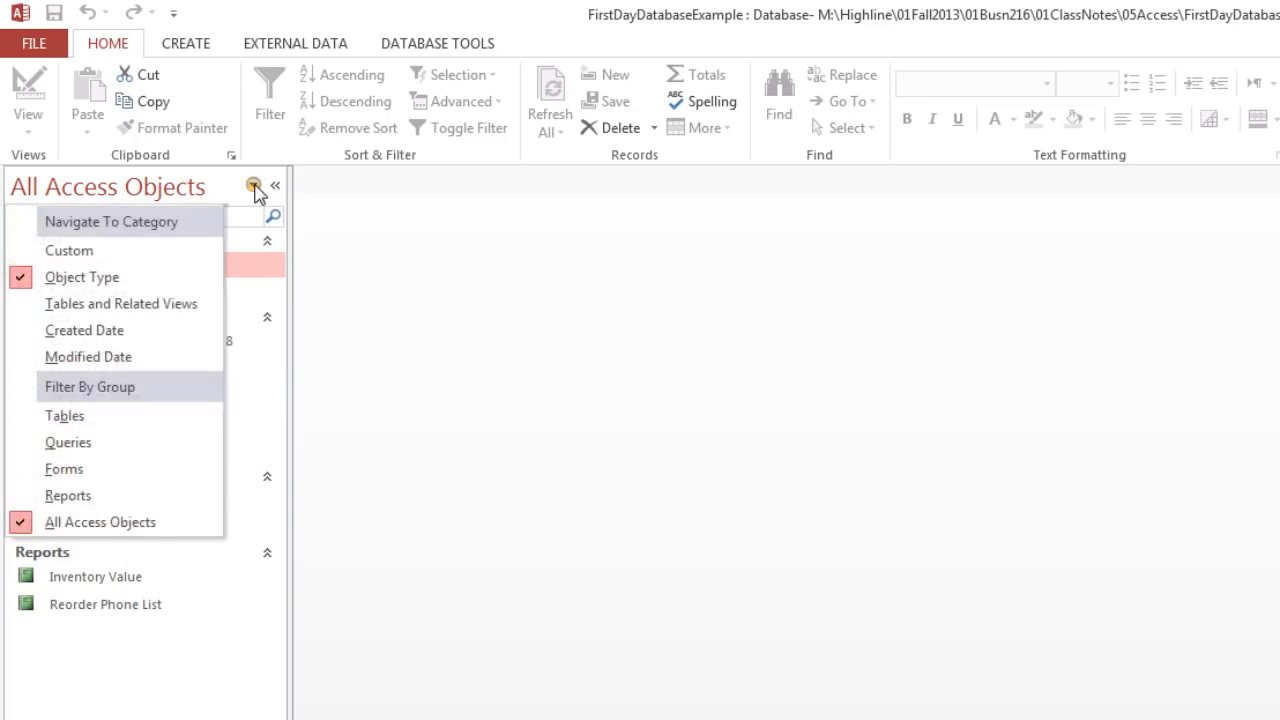
left_click(131, 312)
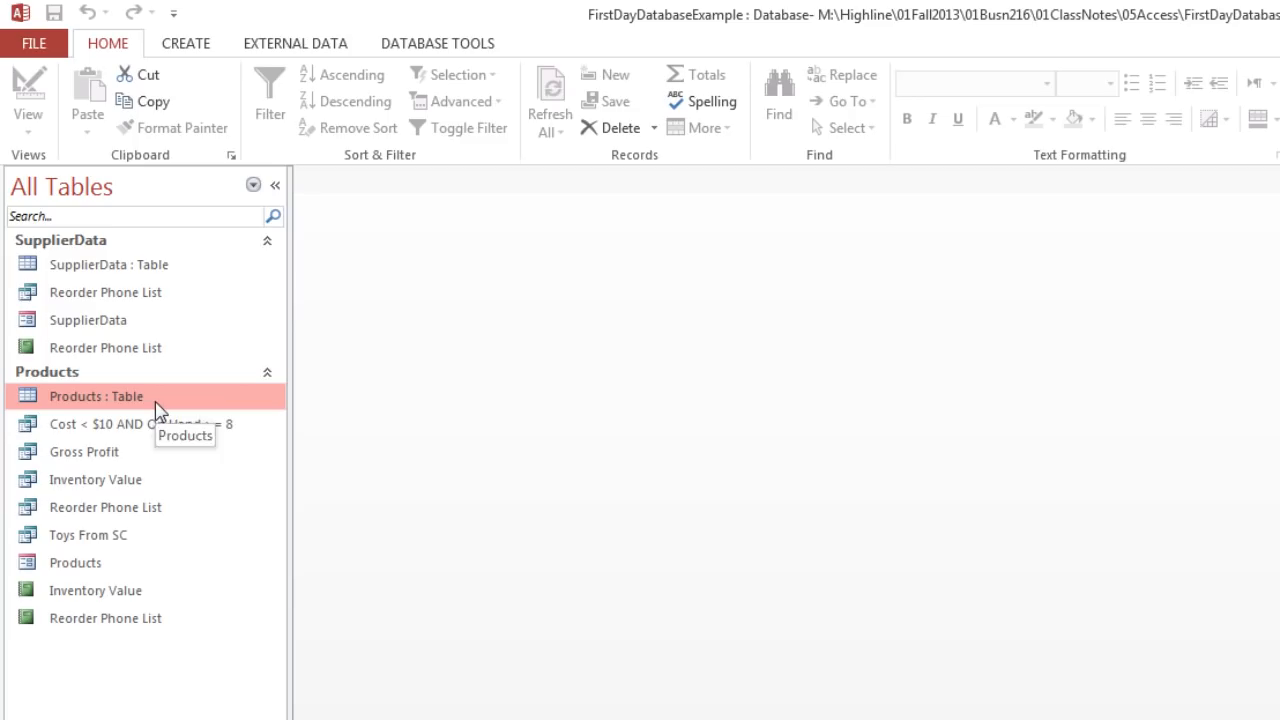
left_click(254, 187)
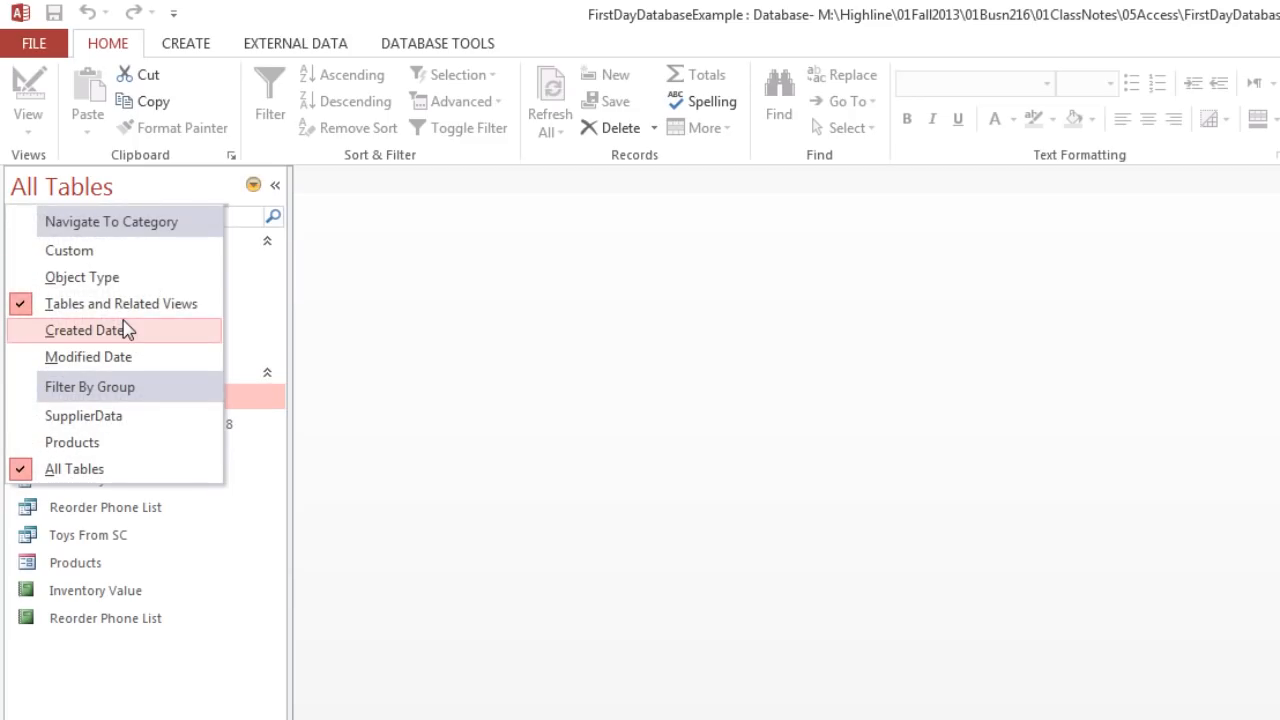
left_click(118, 288)
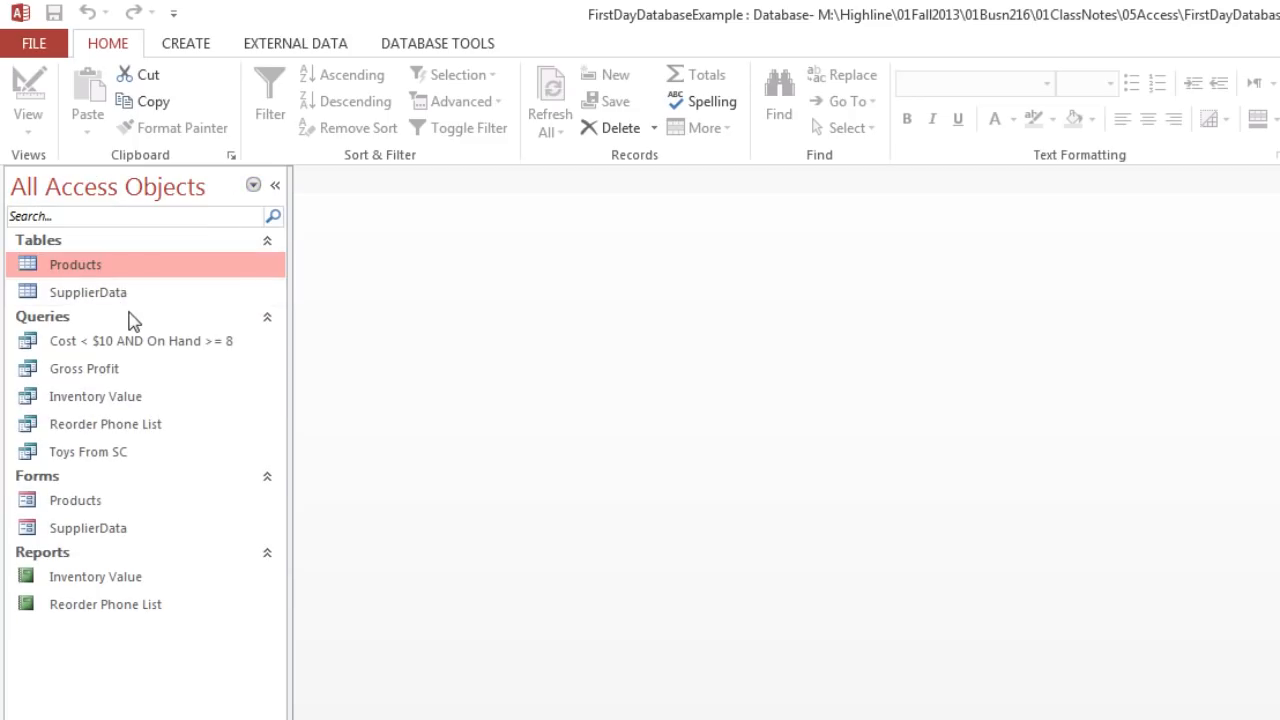
Re-enter the Coal Car record's ProductID as cc14 in the Products table and close the table
double_click(88, 266)
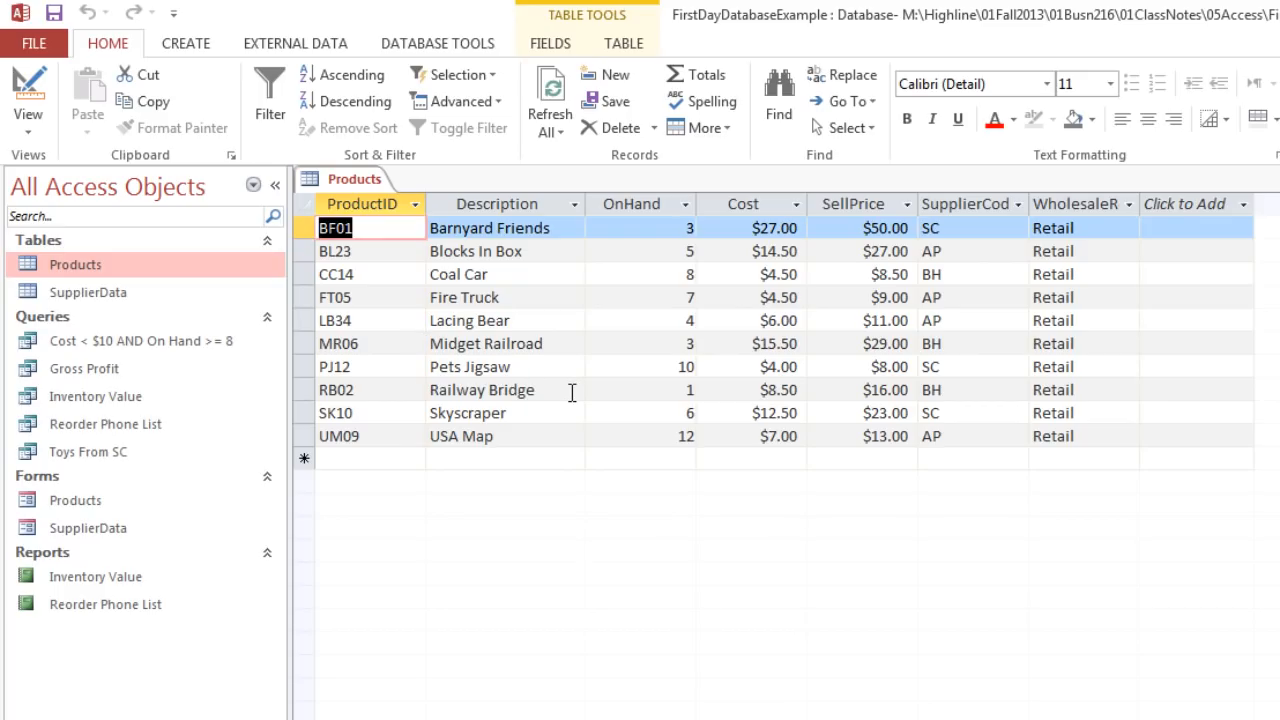
left_click(507, 273)
left_click(389, 279)
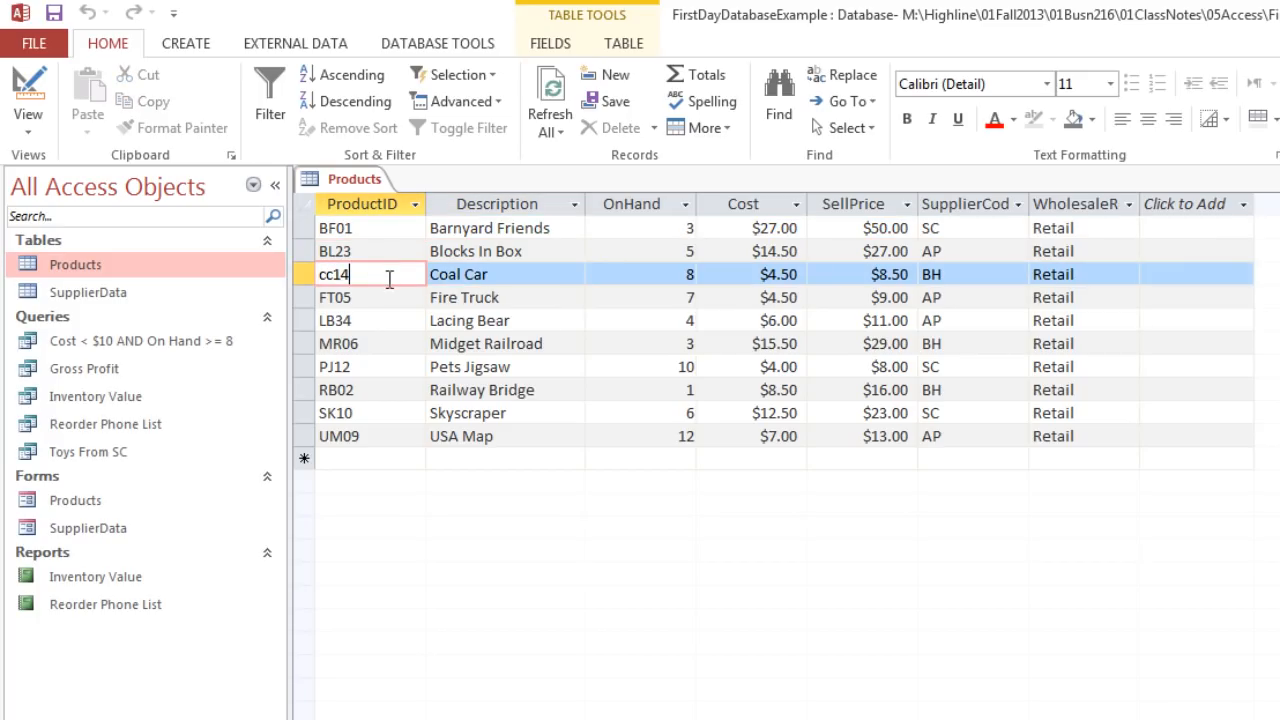
left_click(504, 277)
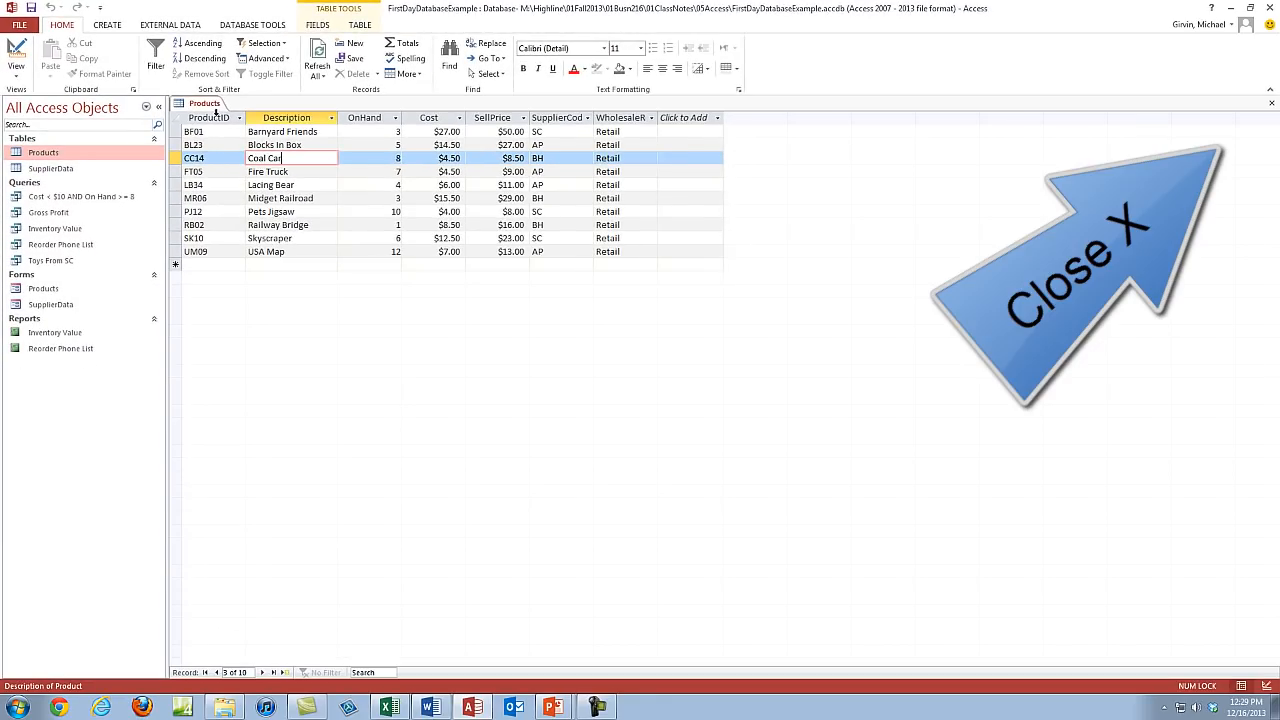
left_click(1273, 105)
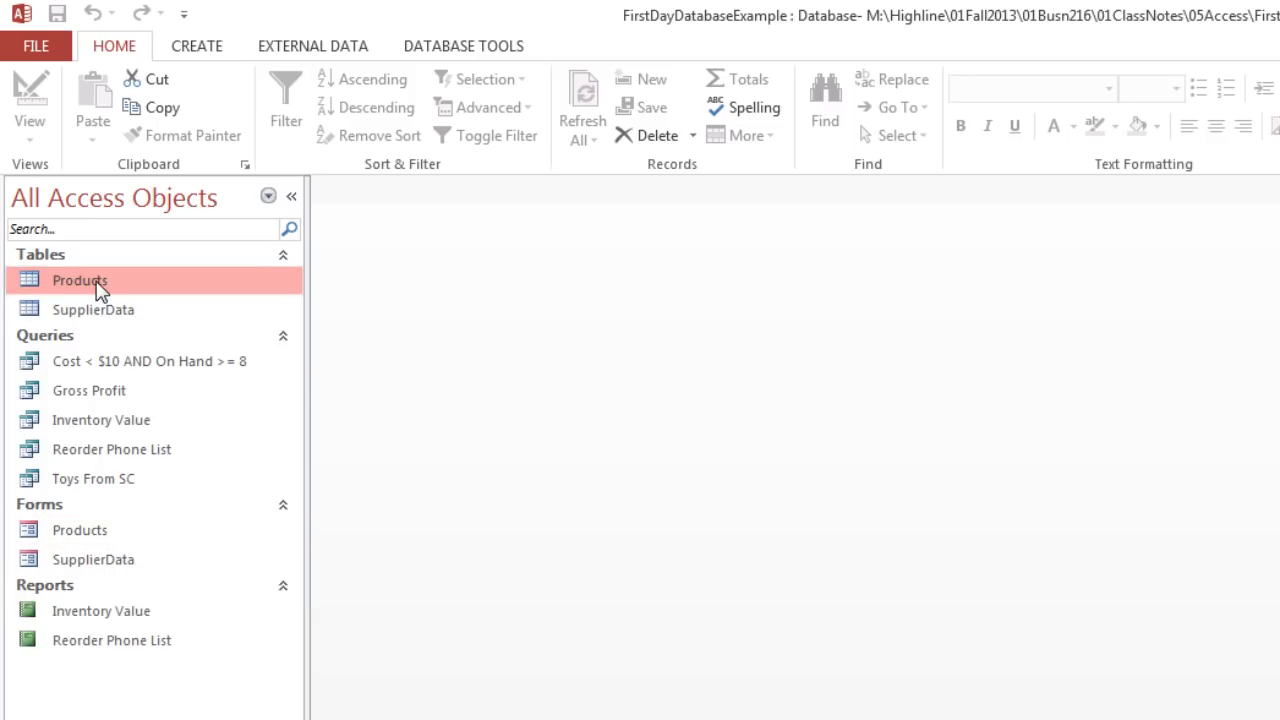
View the Products table, and browse the records in the Products form up to Fire Truck, closing both
double_click(100, 287)
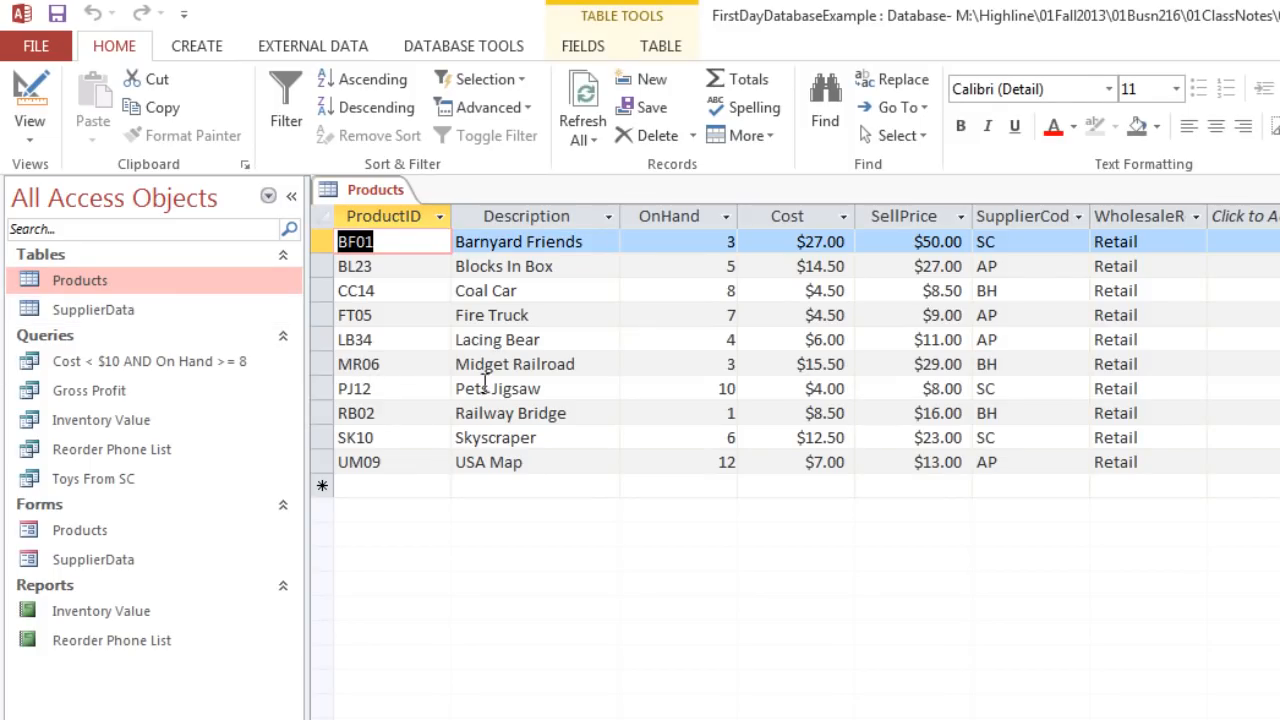
key("ctrl+w")
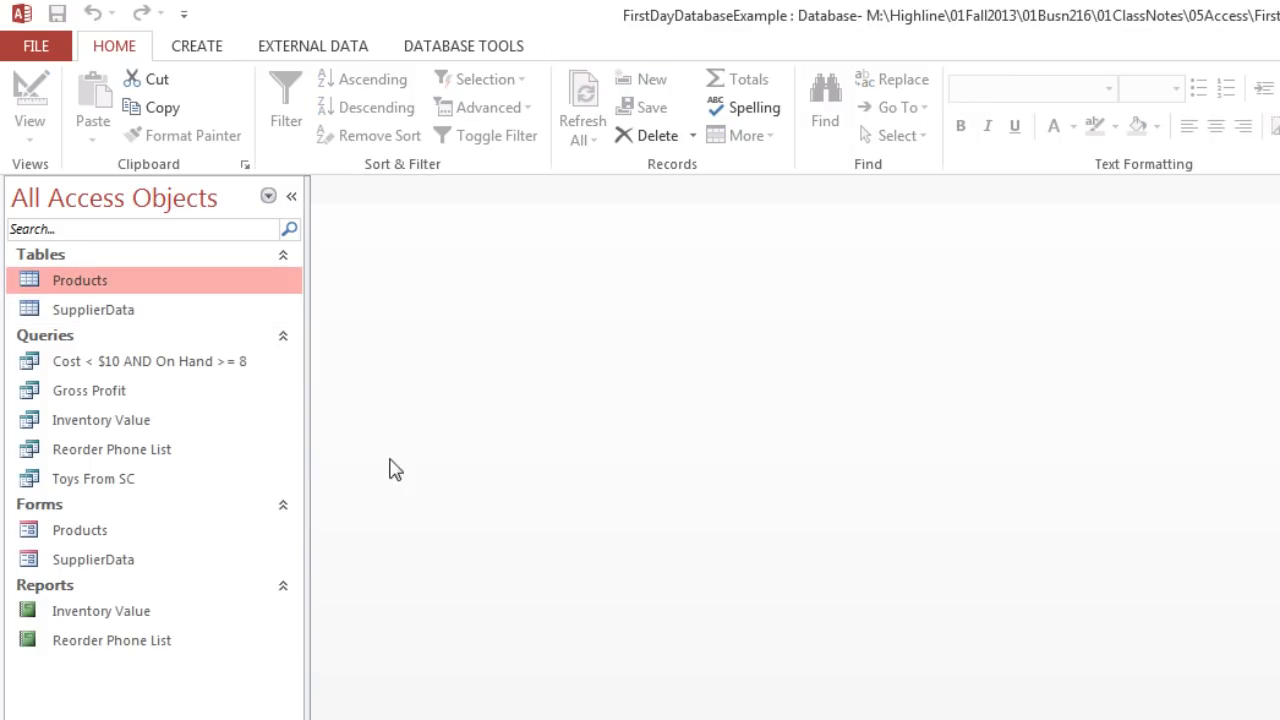
double_click(80, 532)
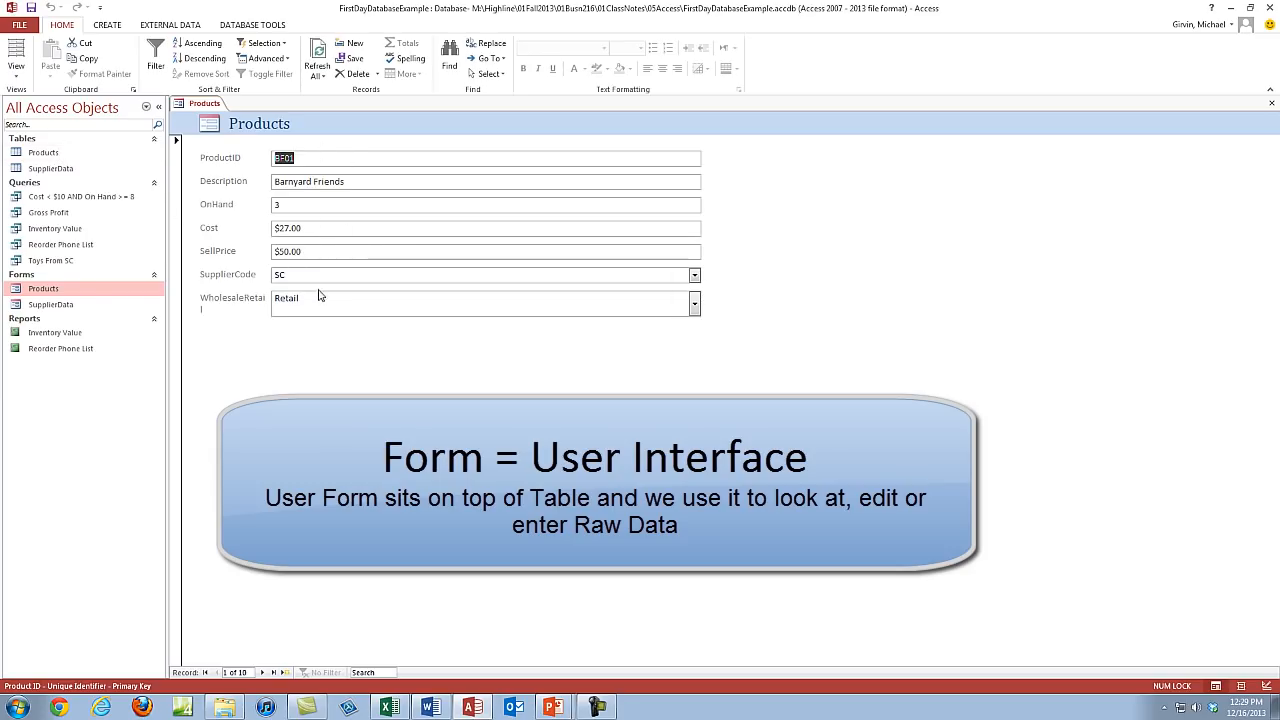
left_click(264, 674)
left_click(264, 674)
left_click(264, 674)
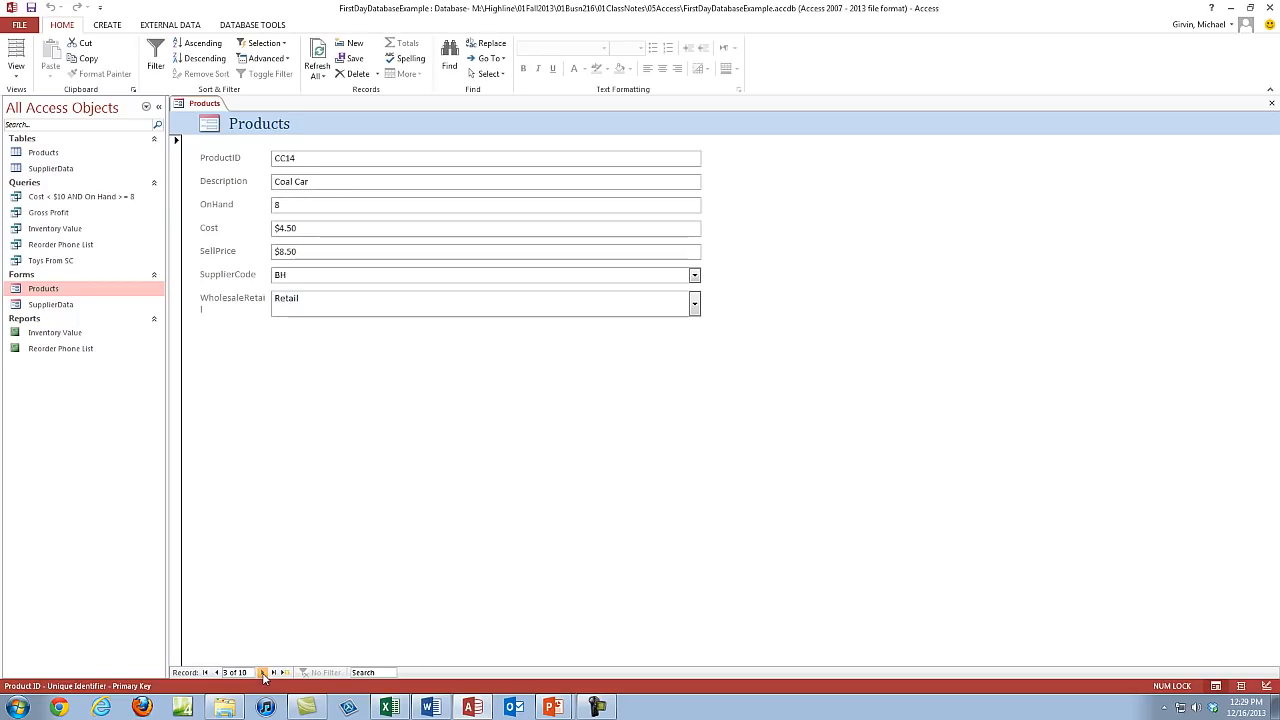
left_click(342, 185)
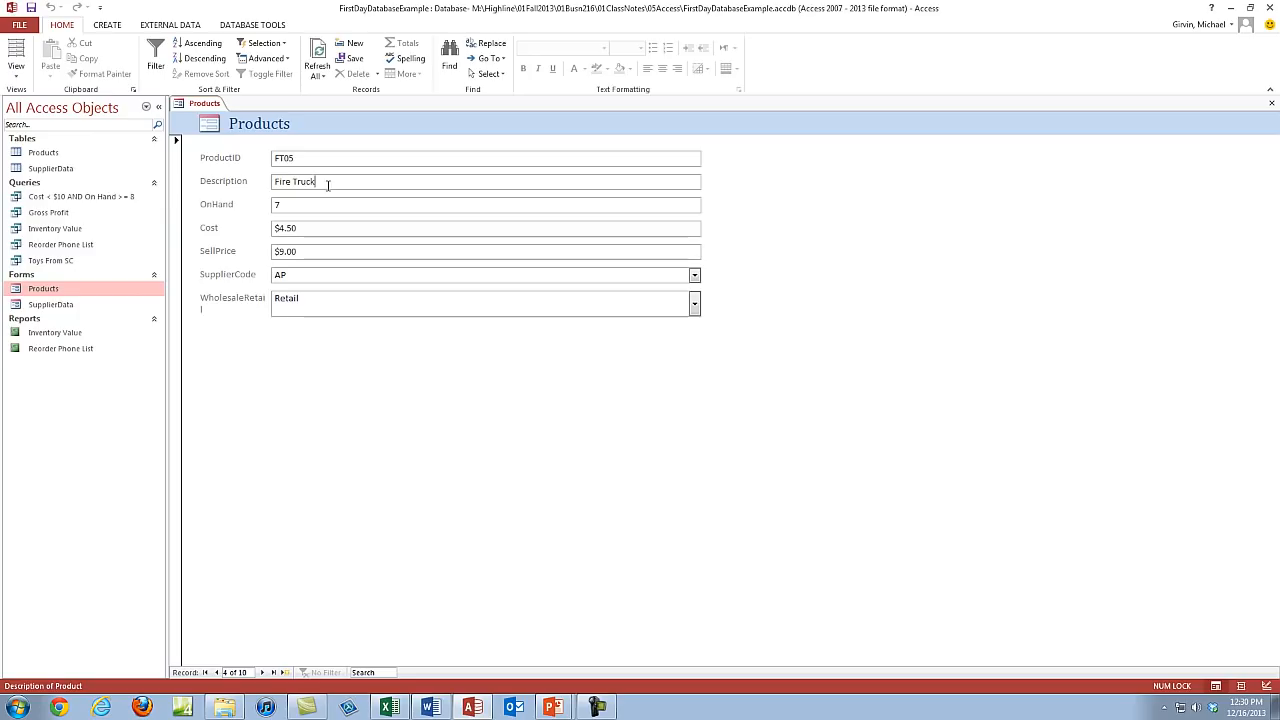
left_click(1273, 106)
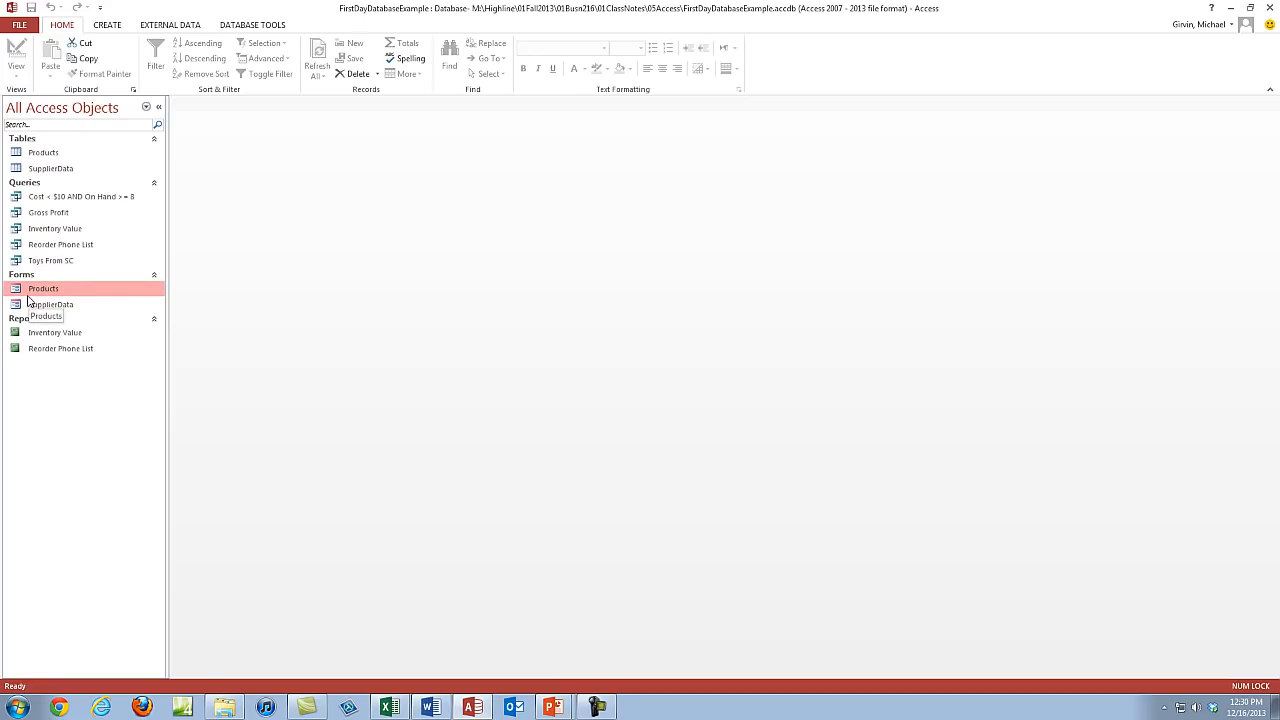
View the Products table and the SupplierData form with its related product records, closing each
double_click(46, 157)
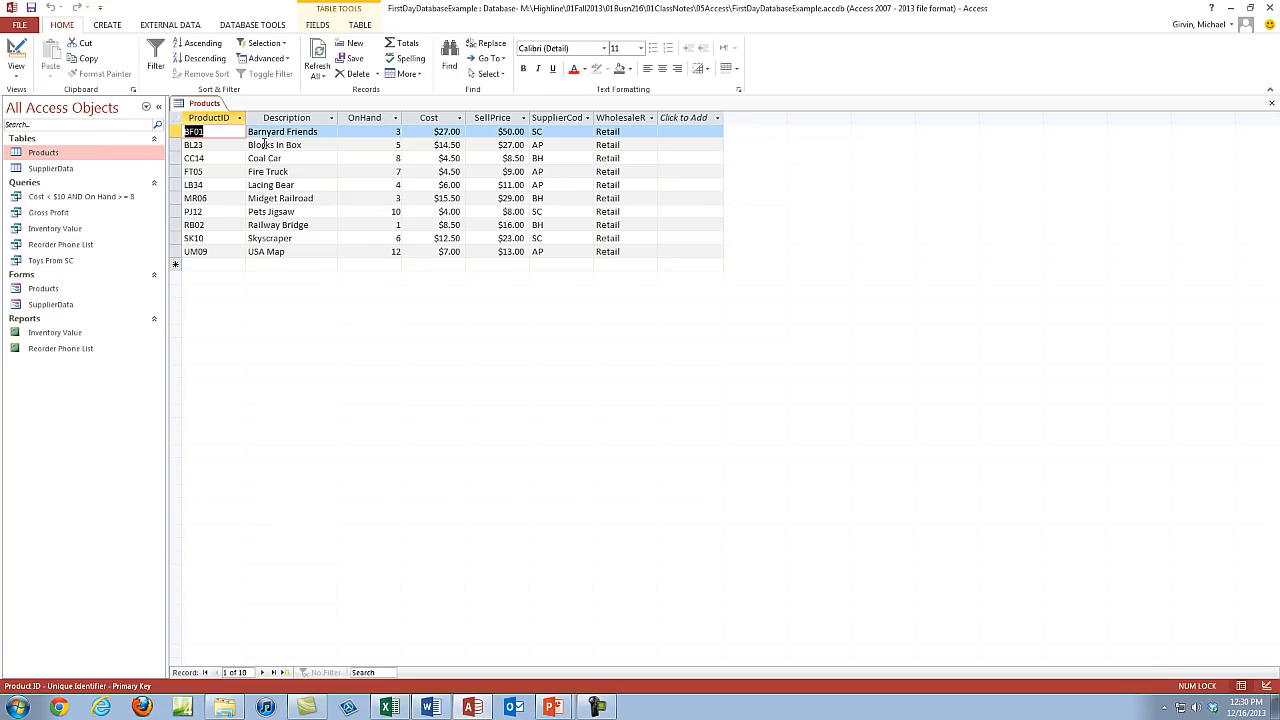
left_click(1271, 104)
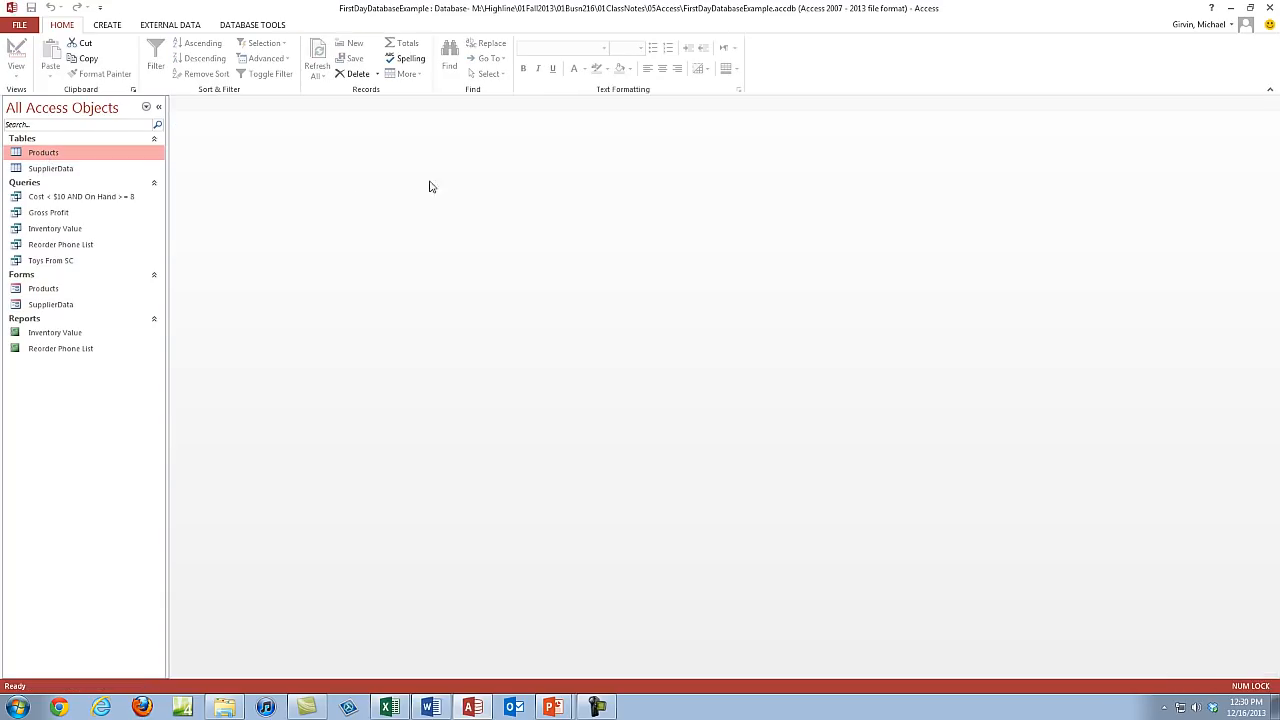
double_click(47, 305)
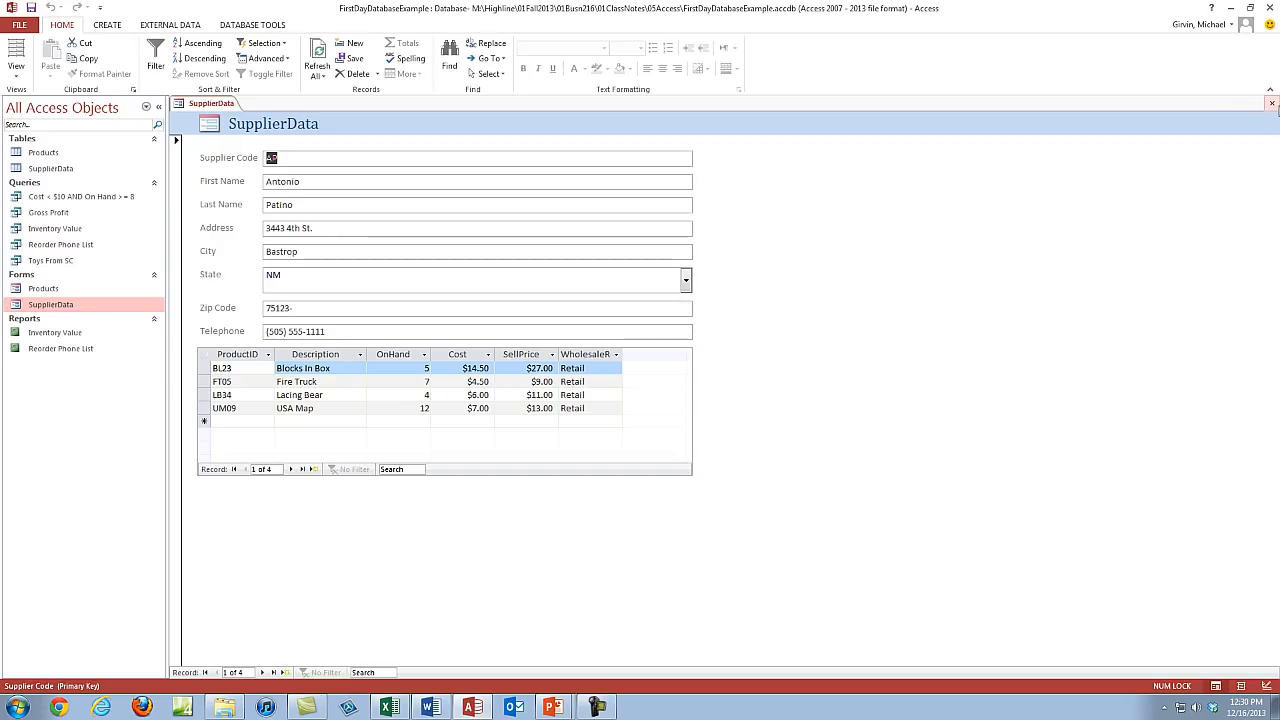
left_click(1273, 104)
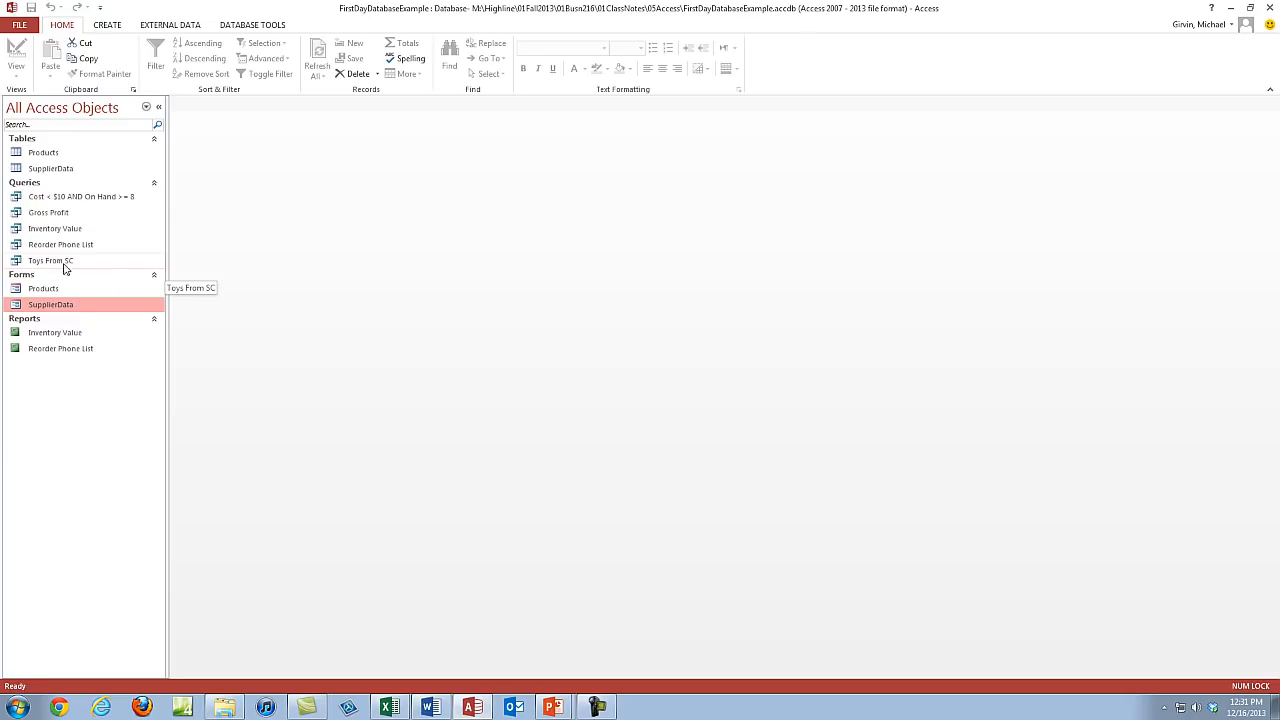
Compare the filtered data set in Excel with the results of the Toys From SC query in Access, and close the query
key("alt+Tab")
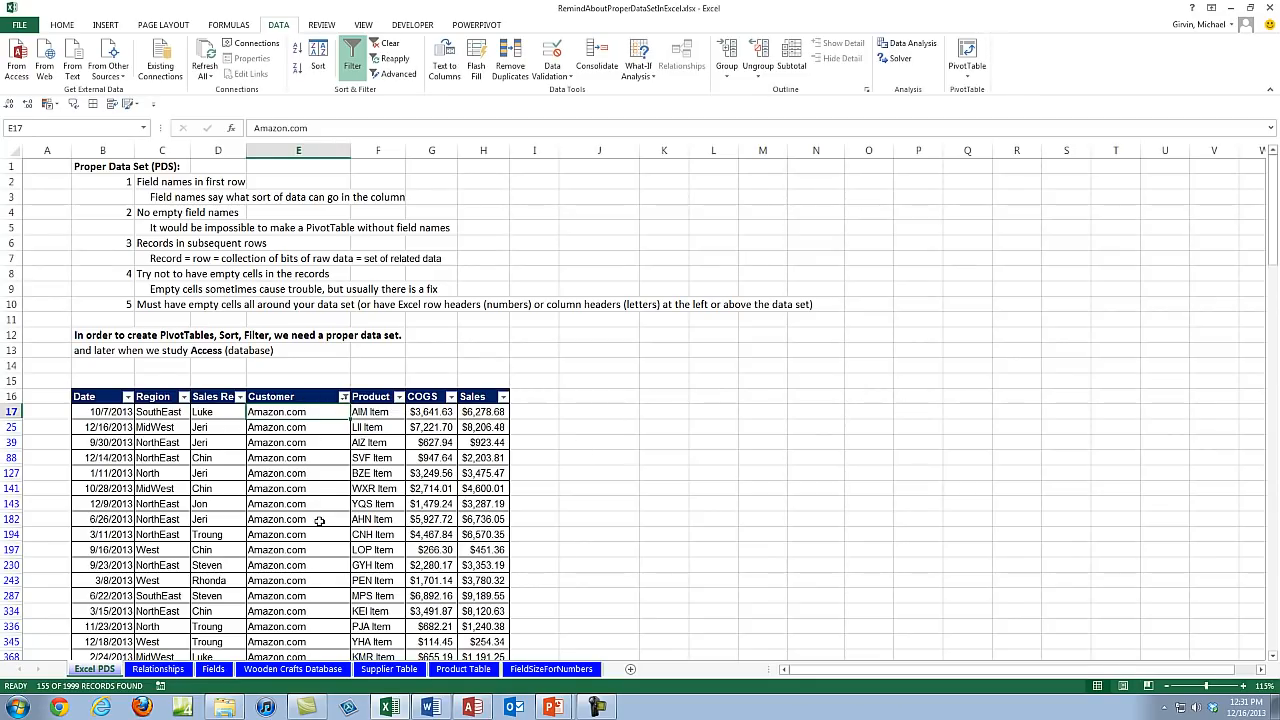
key("alt+Tab")
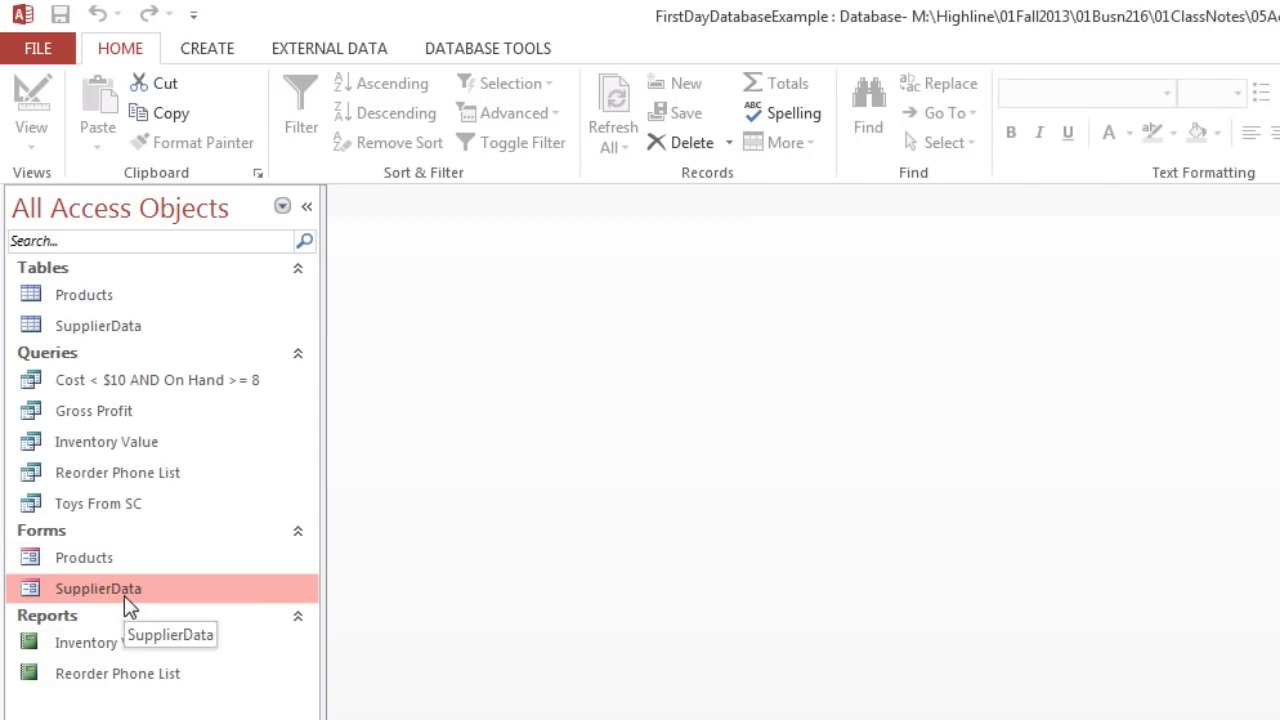
double_click(88, 506)
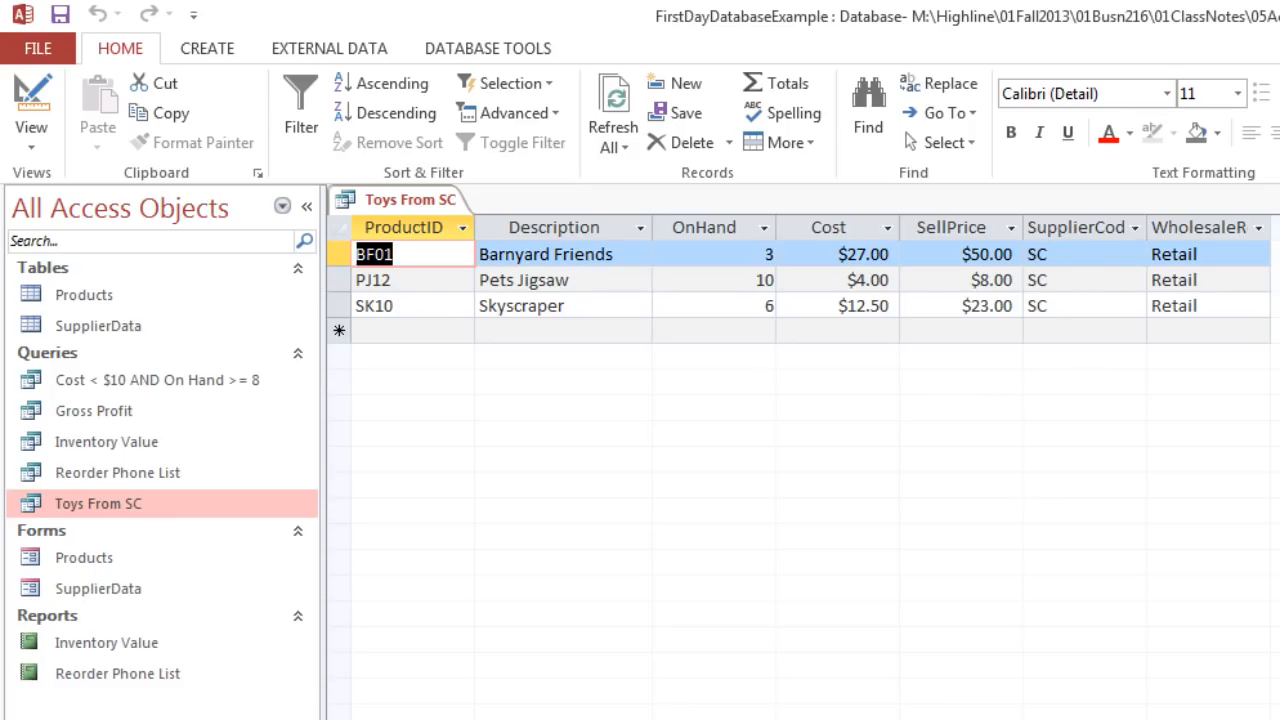
key("ctrl+w")
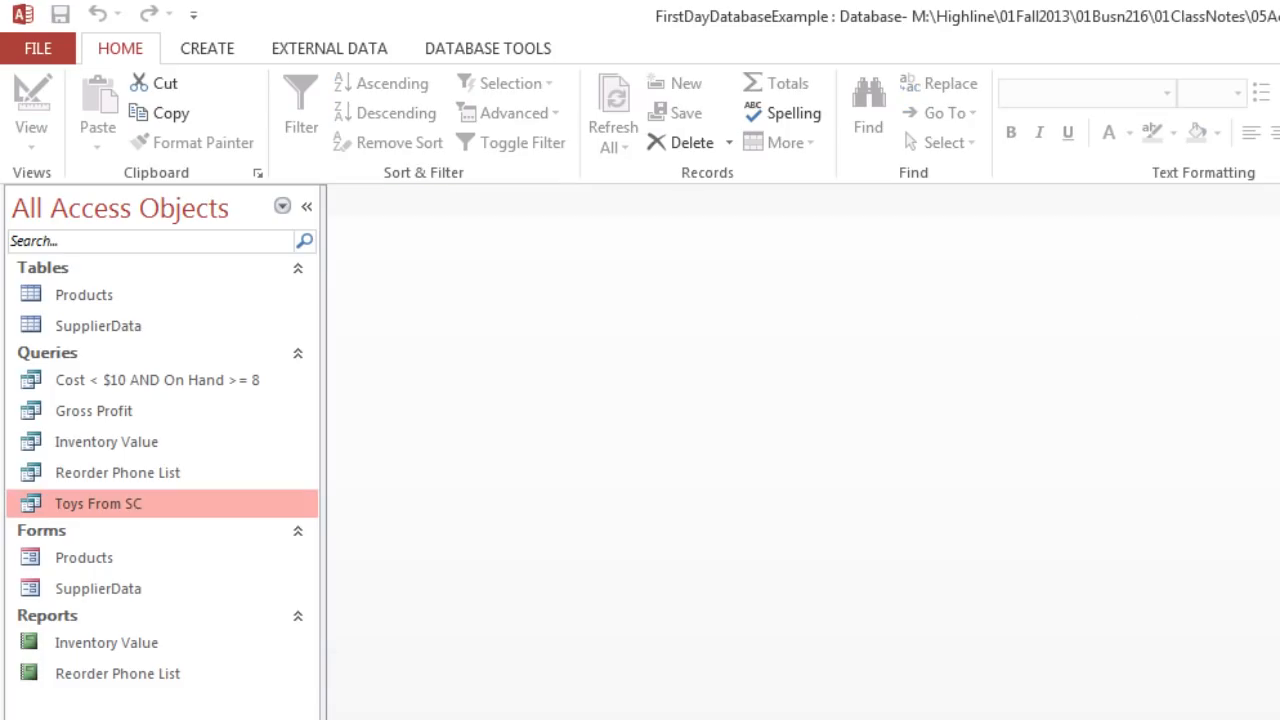
Compare the raw records in the Products table with the Toys From SC query, and reopen the Products table
left_click(86, 306)
double_click(86, 306)
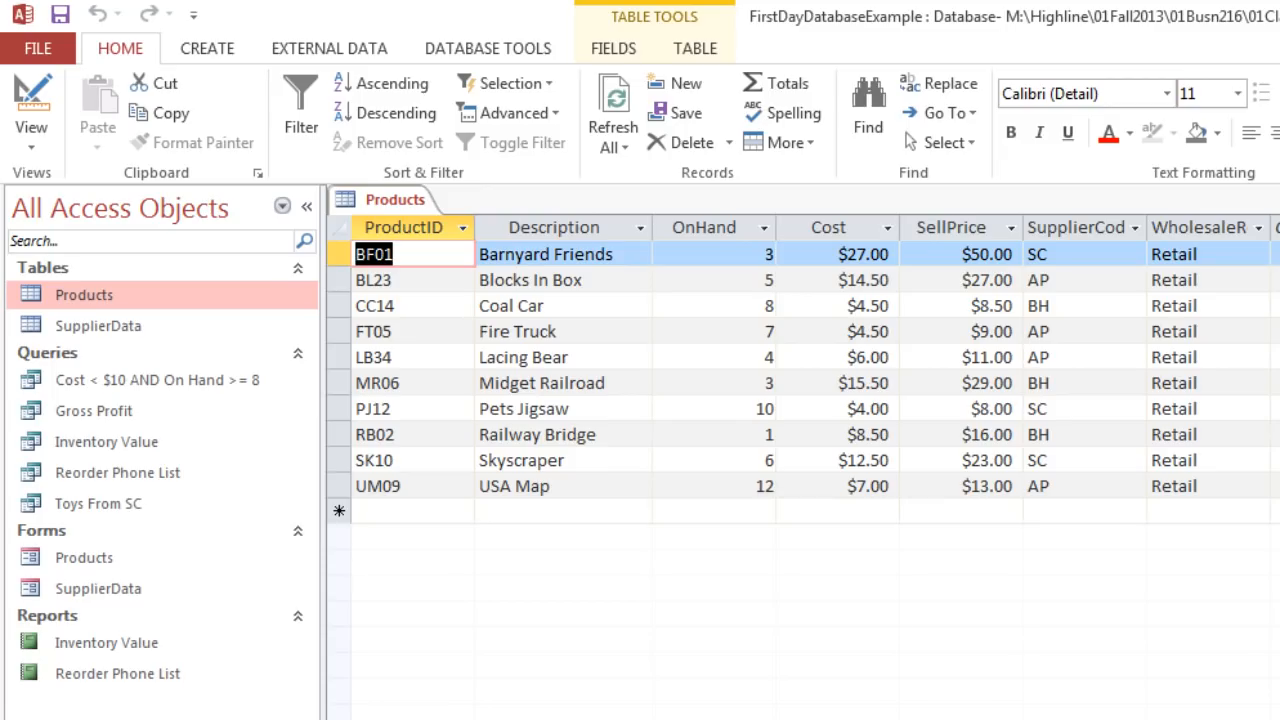
key("ctrl+w")
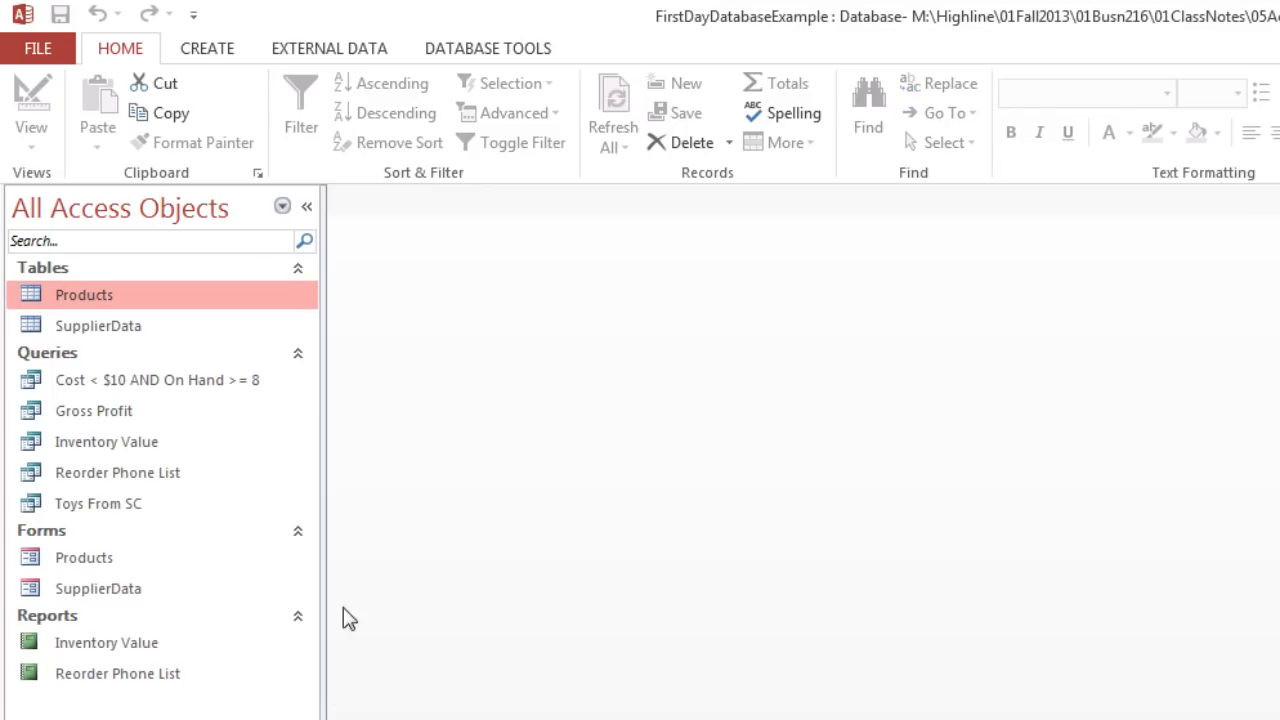
double_click(119, 510)
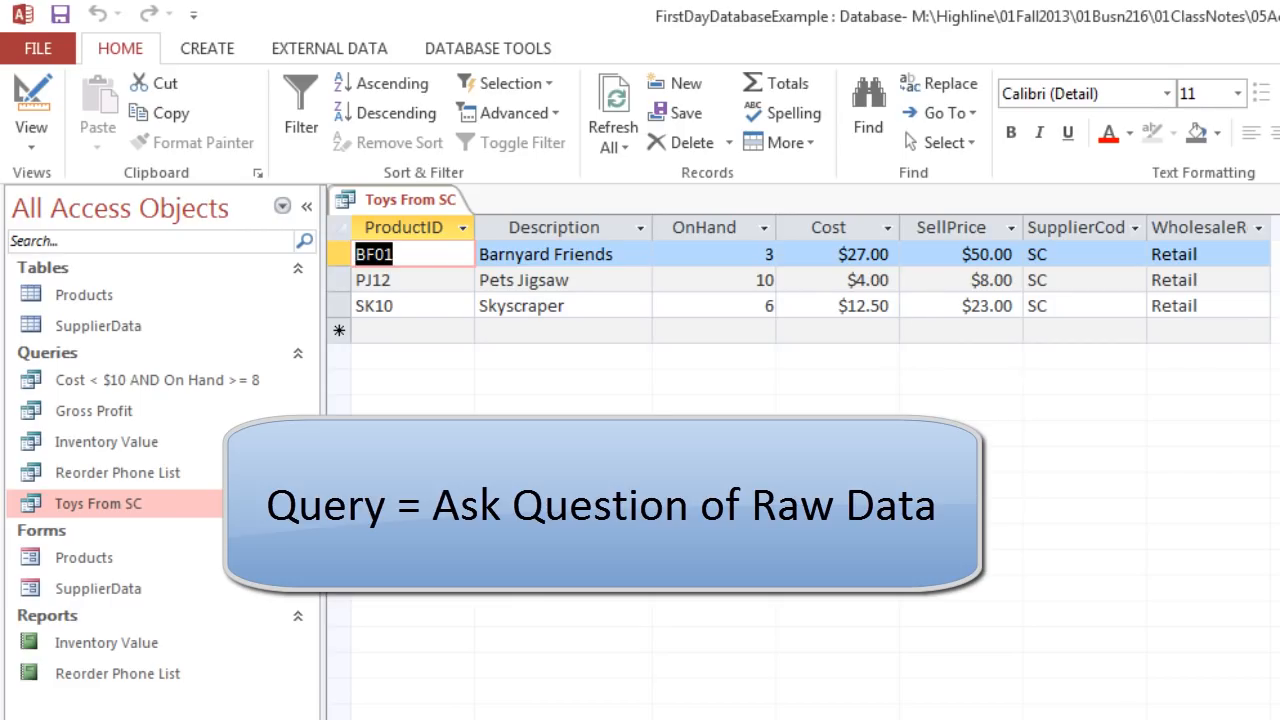
key("ctrl+w")
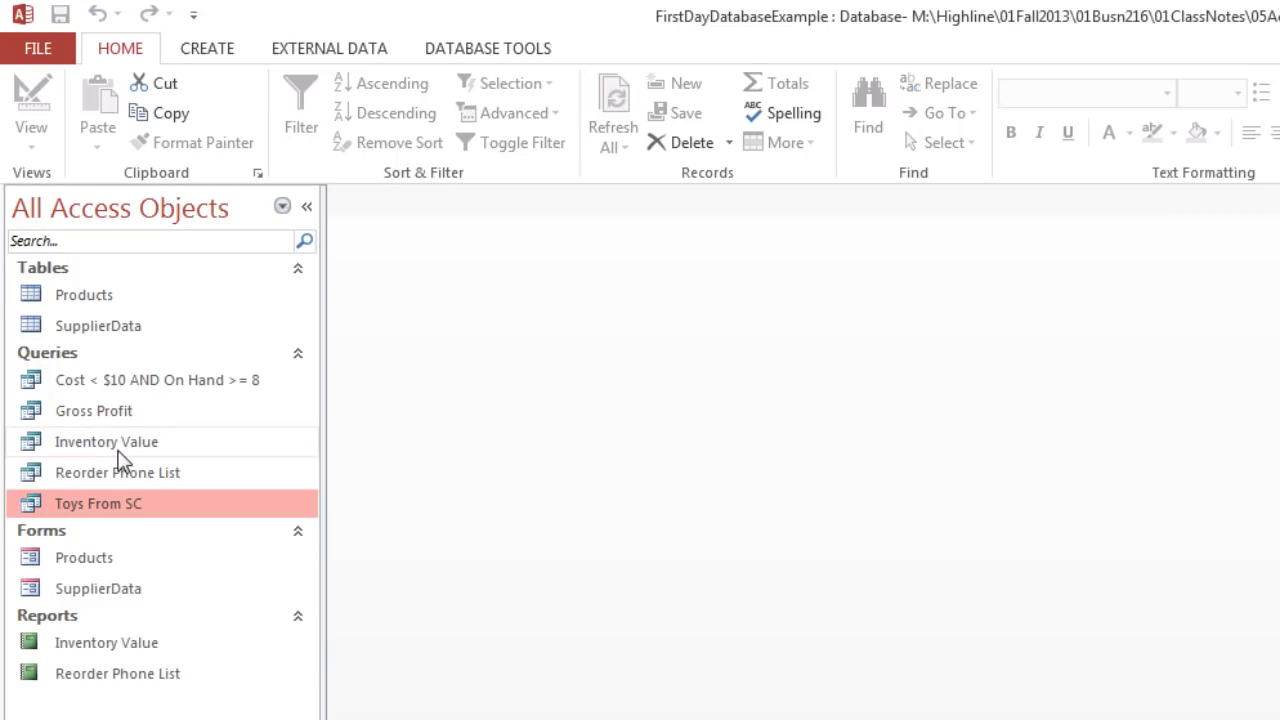
double_click(90, 298)
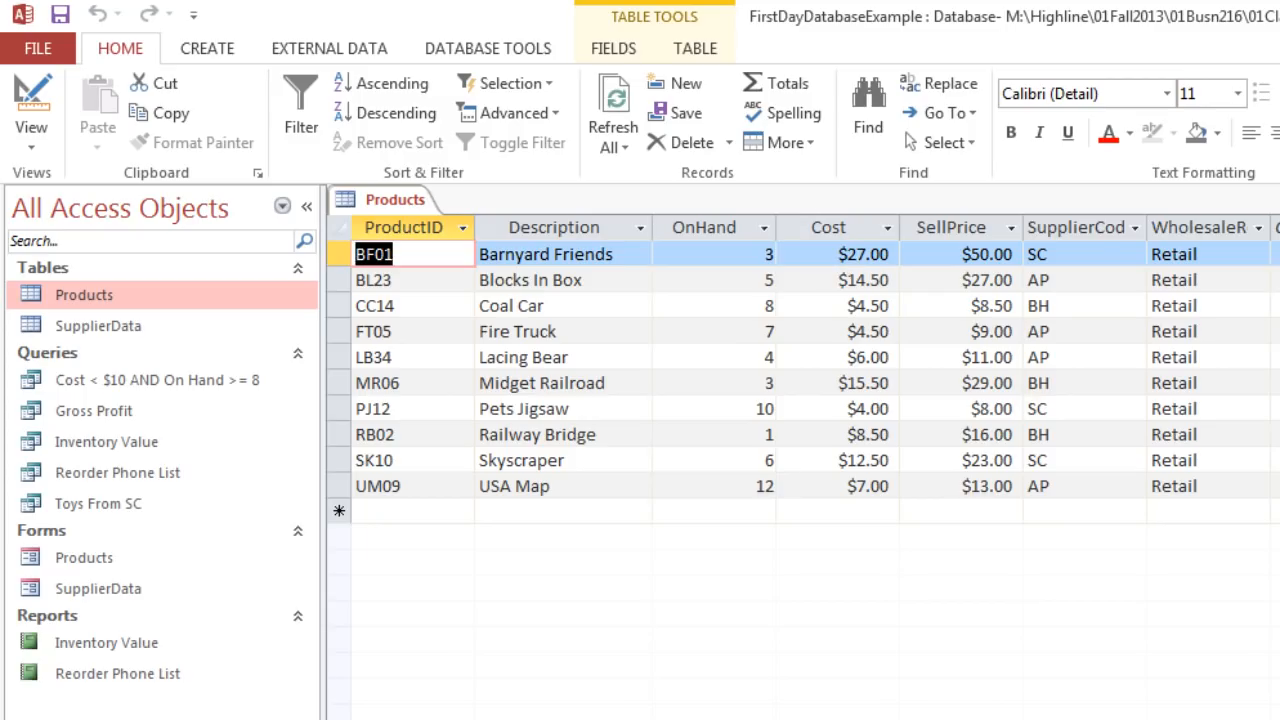
Close the Products table, and view the Inventory Value query and the report of the same name, closing each
key("ctrl+w")
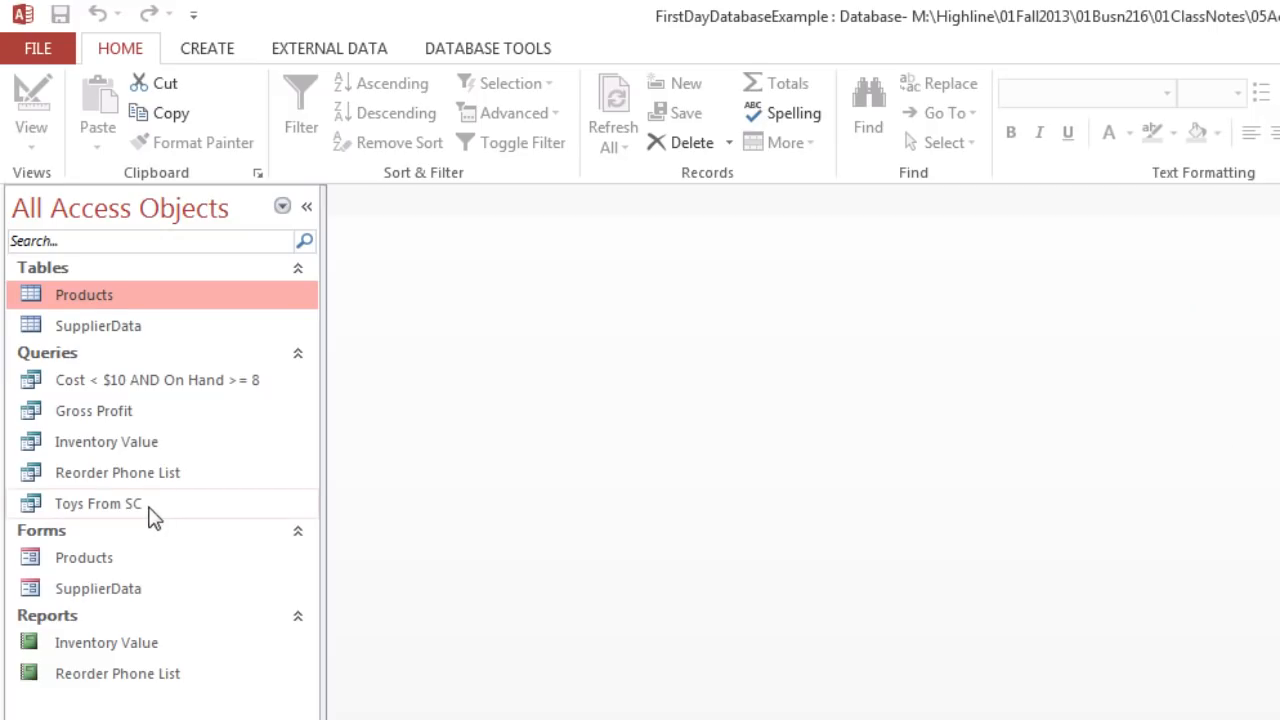
double_click(89, 446)
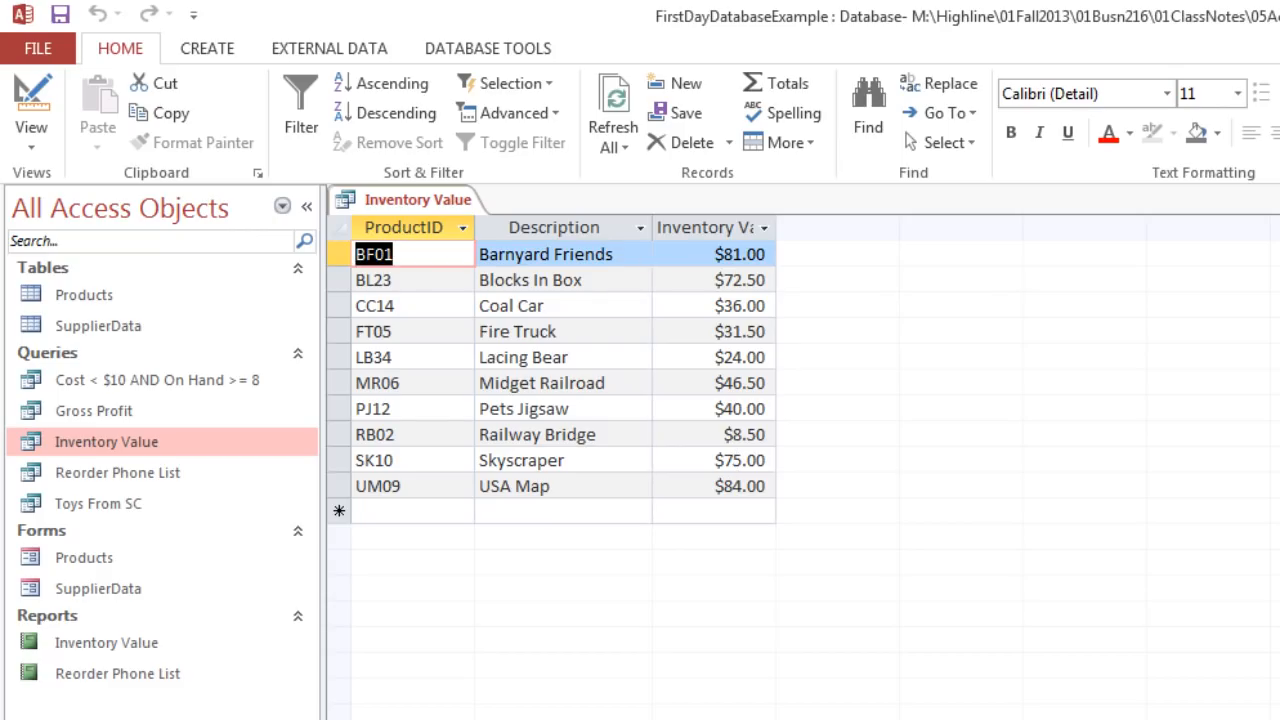
key("ctrl+w")
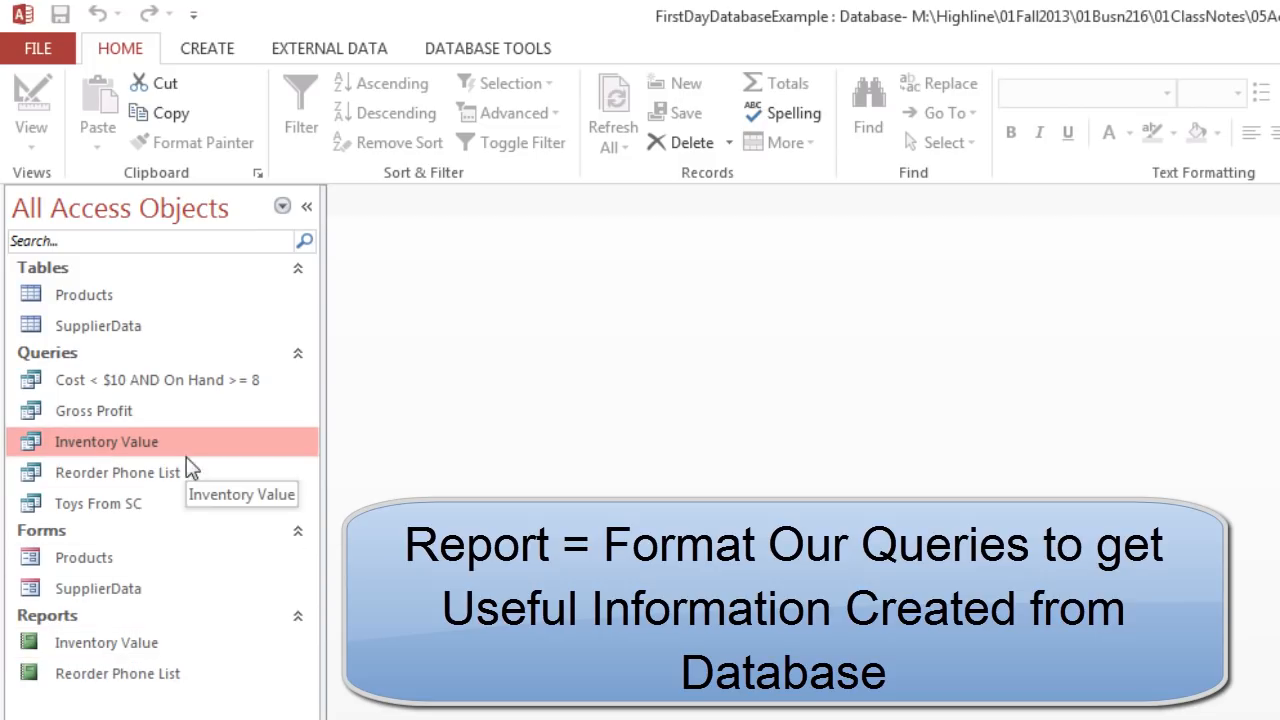
left_click(106, 644)
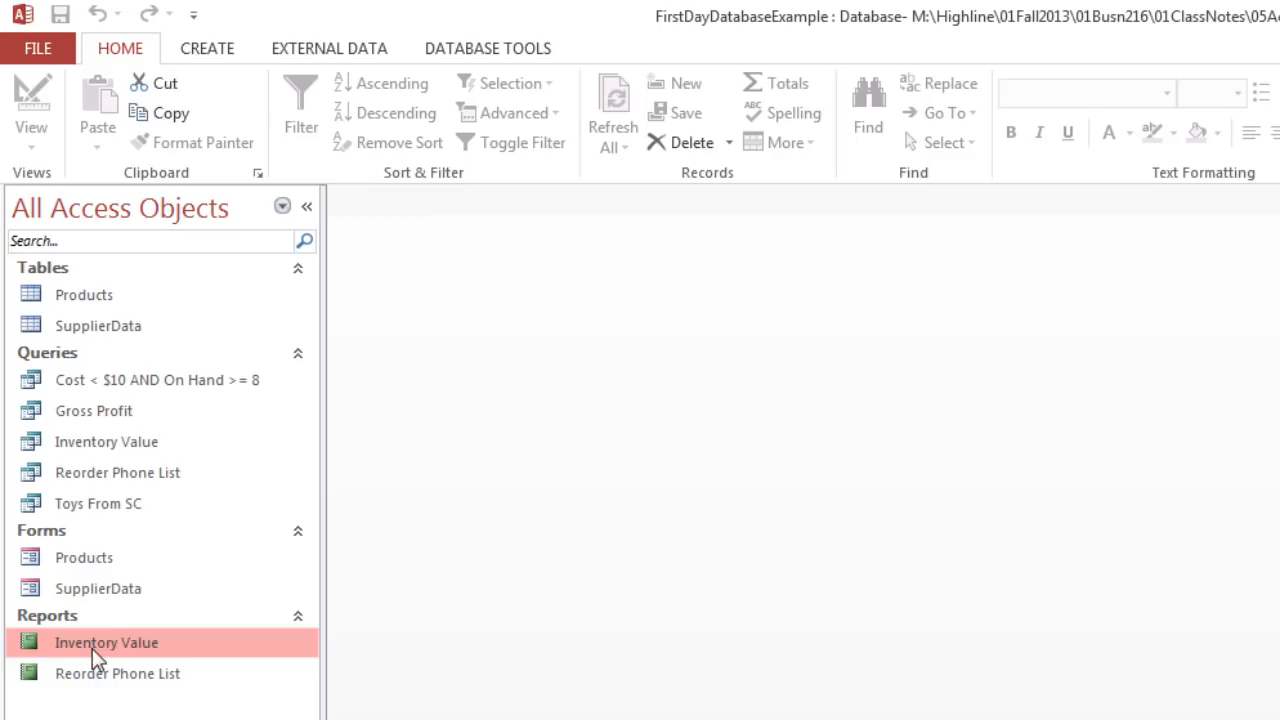
double_click(92, 648)
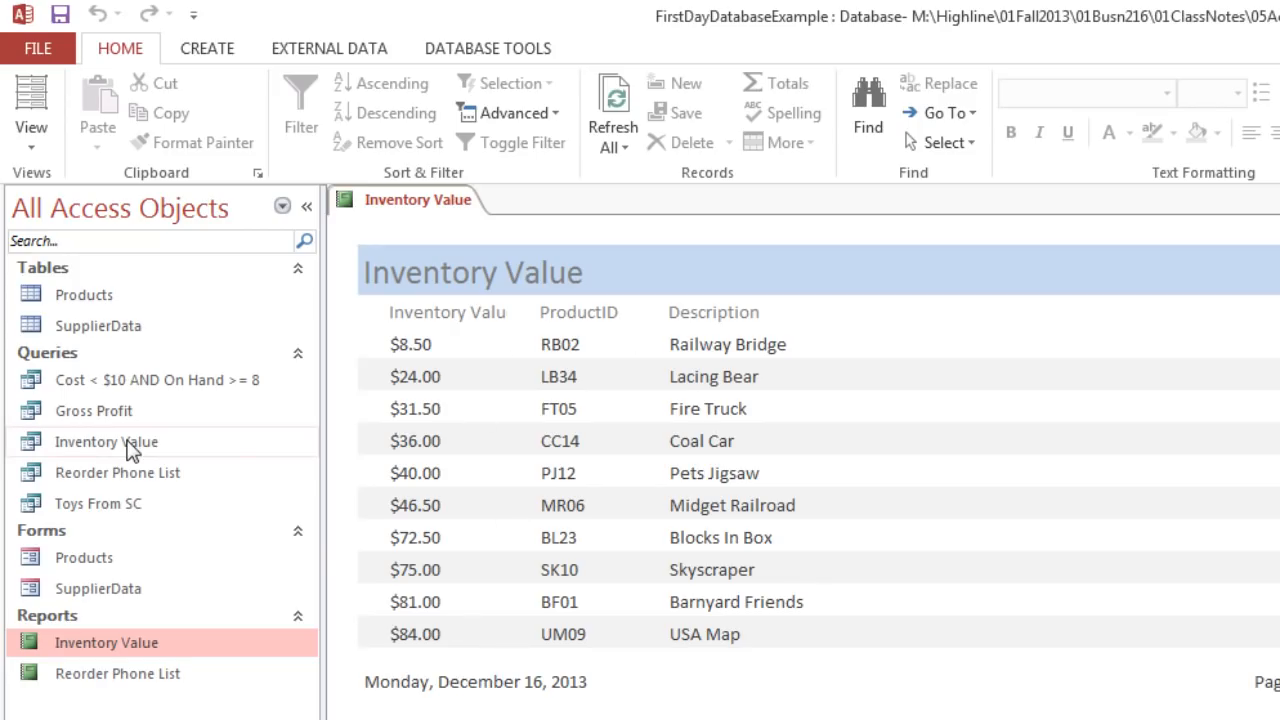
key("ctrl+w")
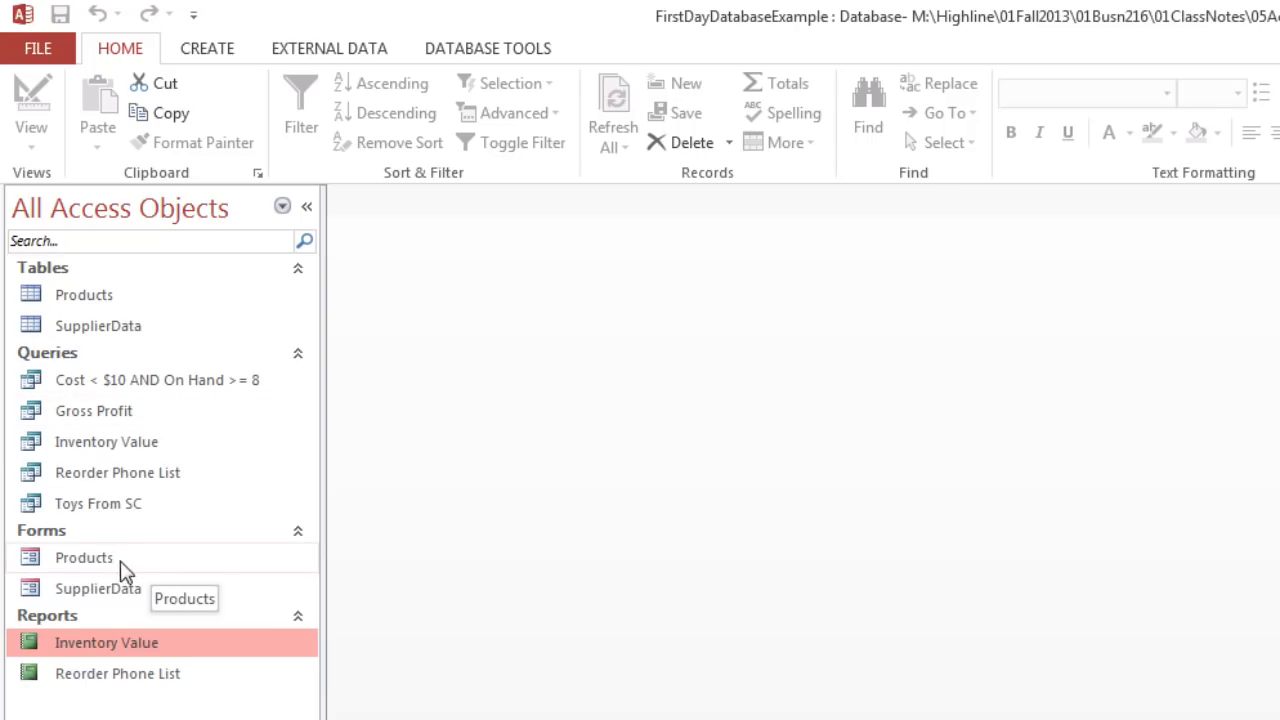
Set OnHand for Barnyard Friends to 13 in the Products form, close it, and check the record in the Products table
double_click(74, 556)
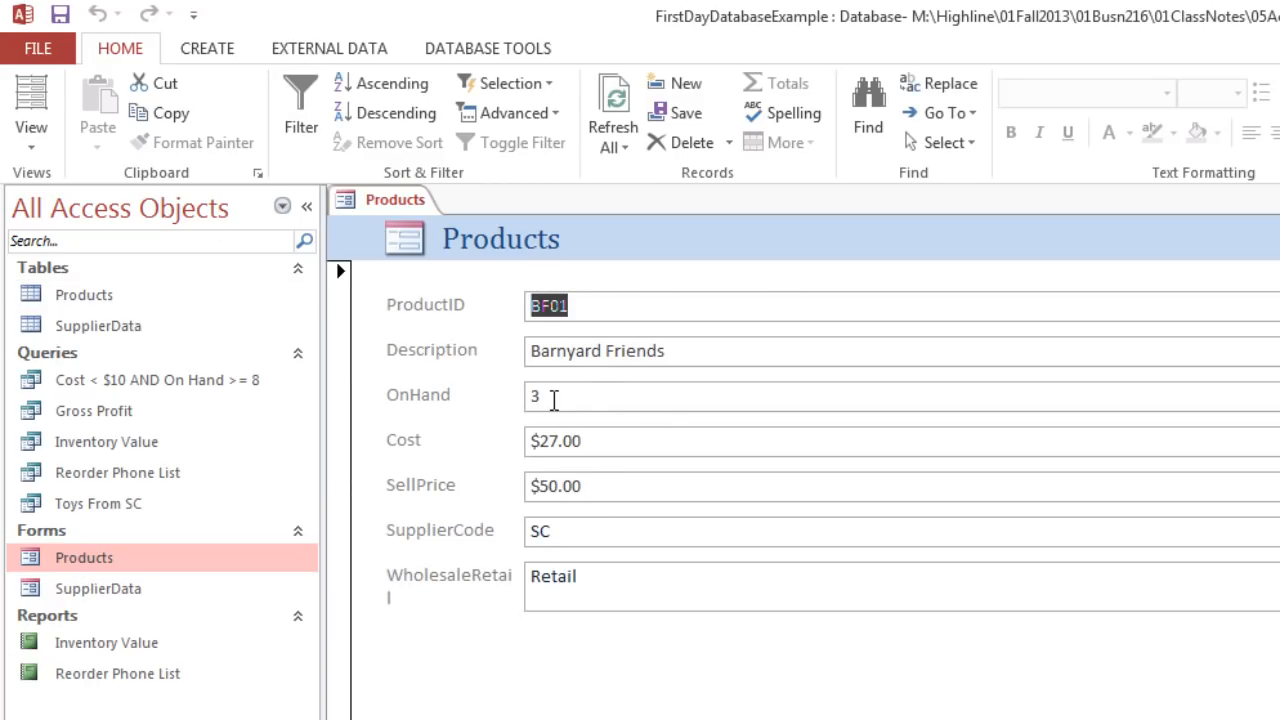
left_click_drag(590, 395, 472, 384)
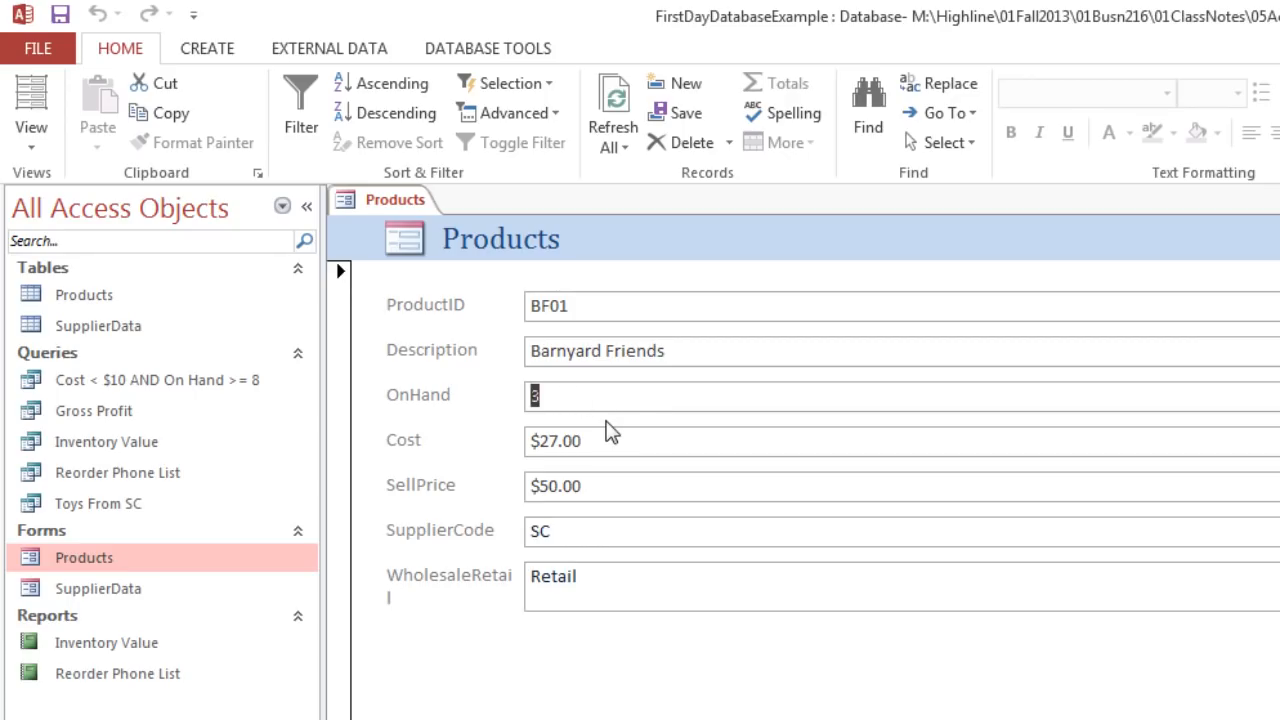
type("13")
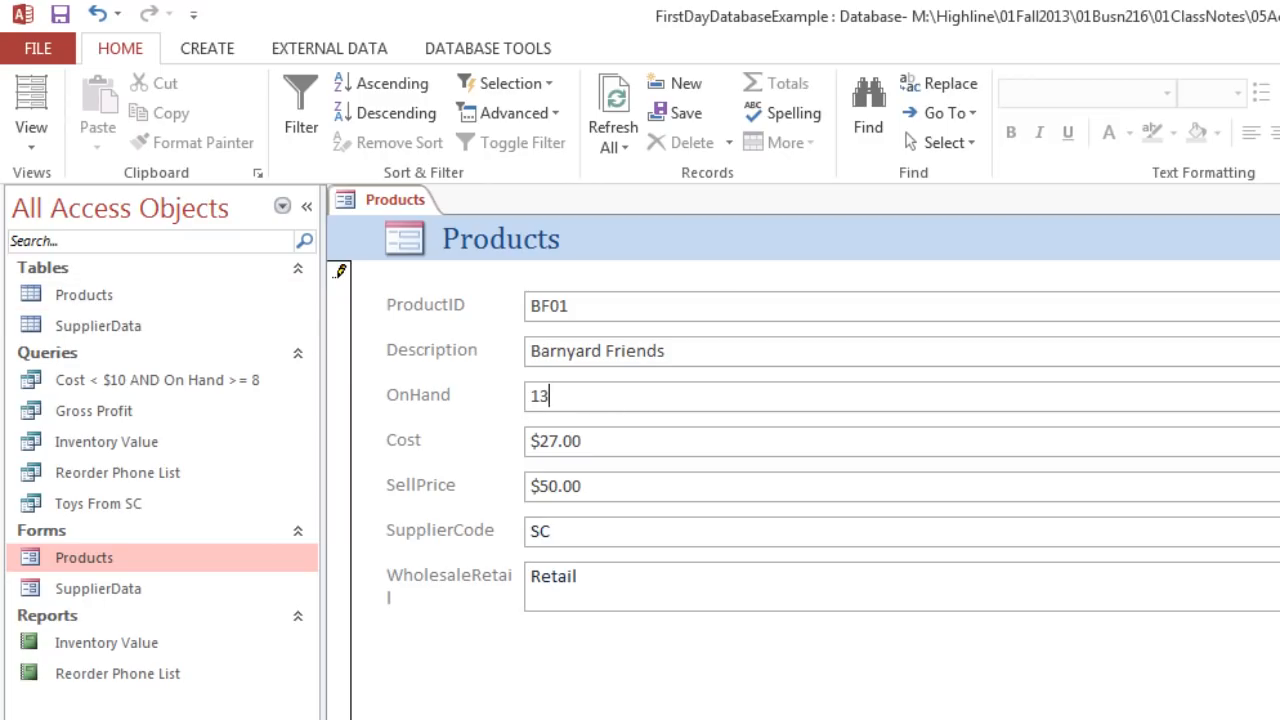
key("ctrl+w")
double_click(80, 298)
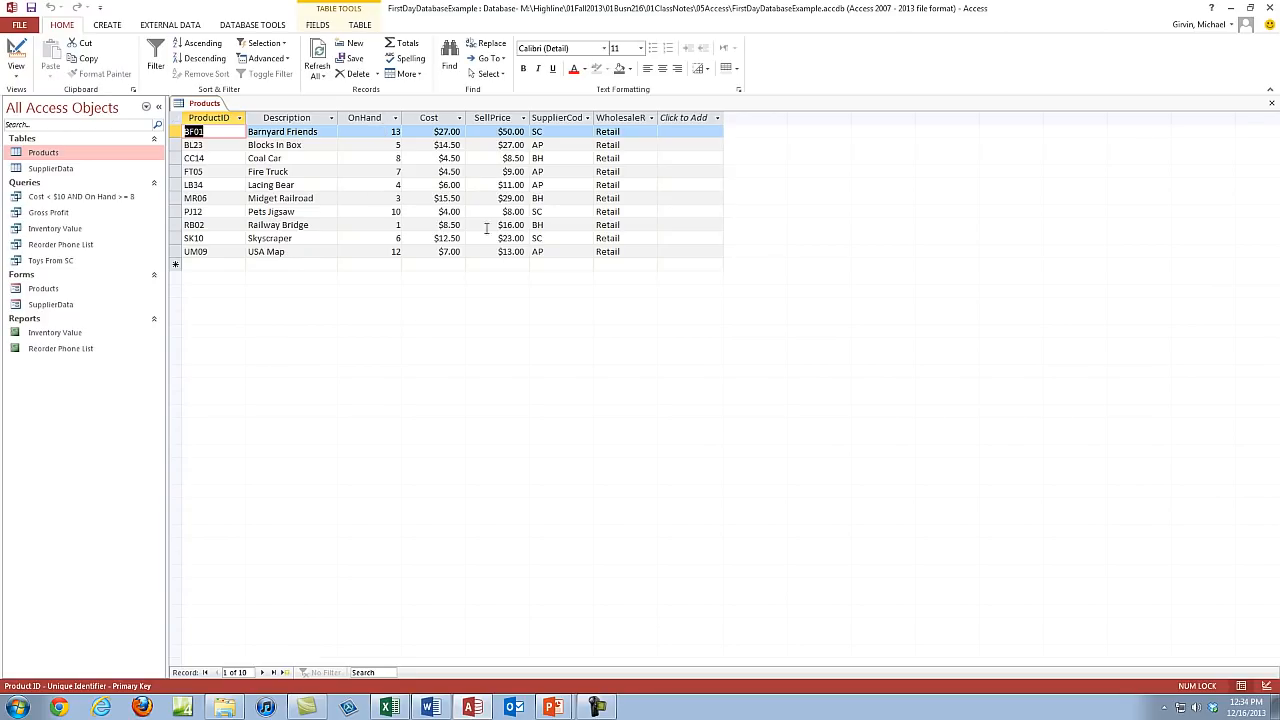
left_click(1273, 105)
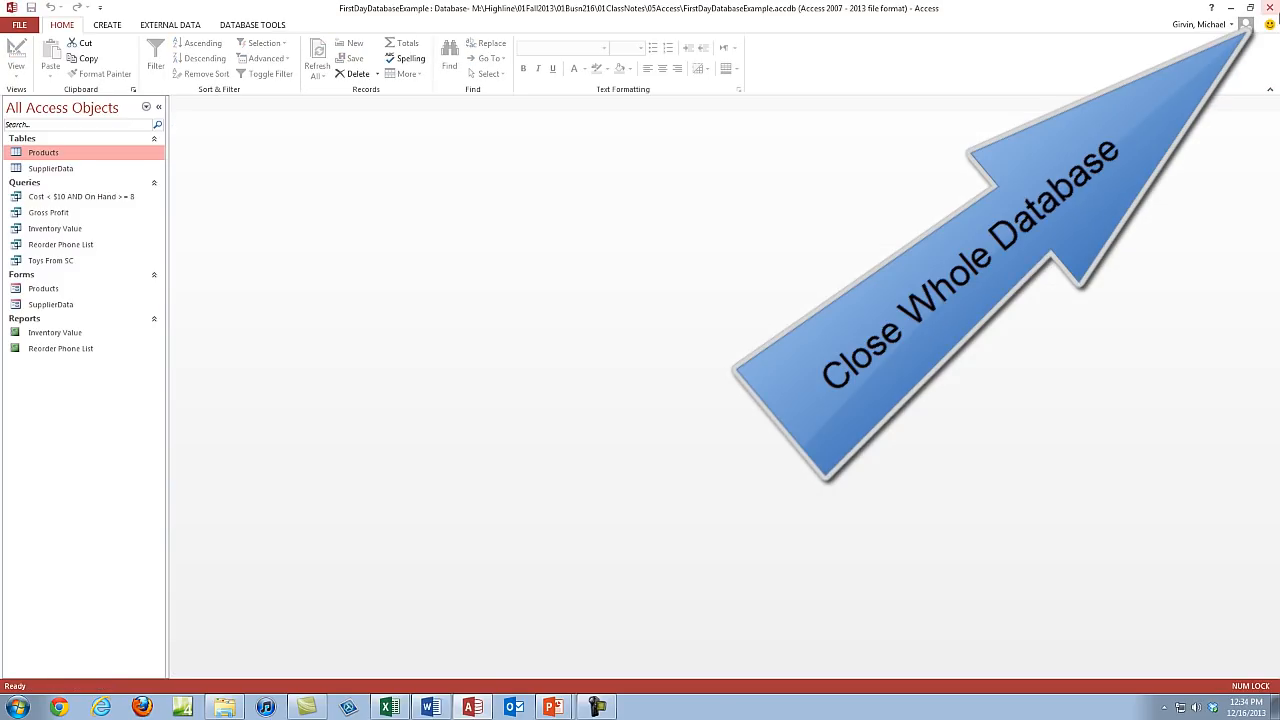
Close the whole database and reopen FirstDayDatabaseExample.accdb from the 05Access folder
left_click(1271, 9)
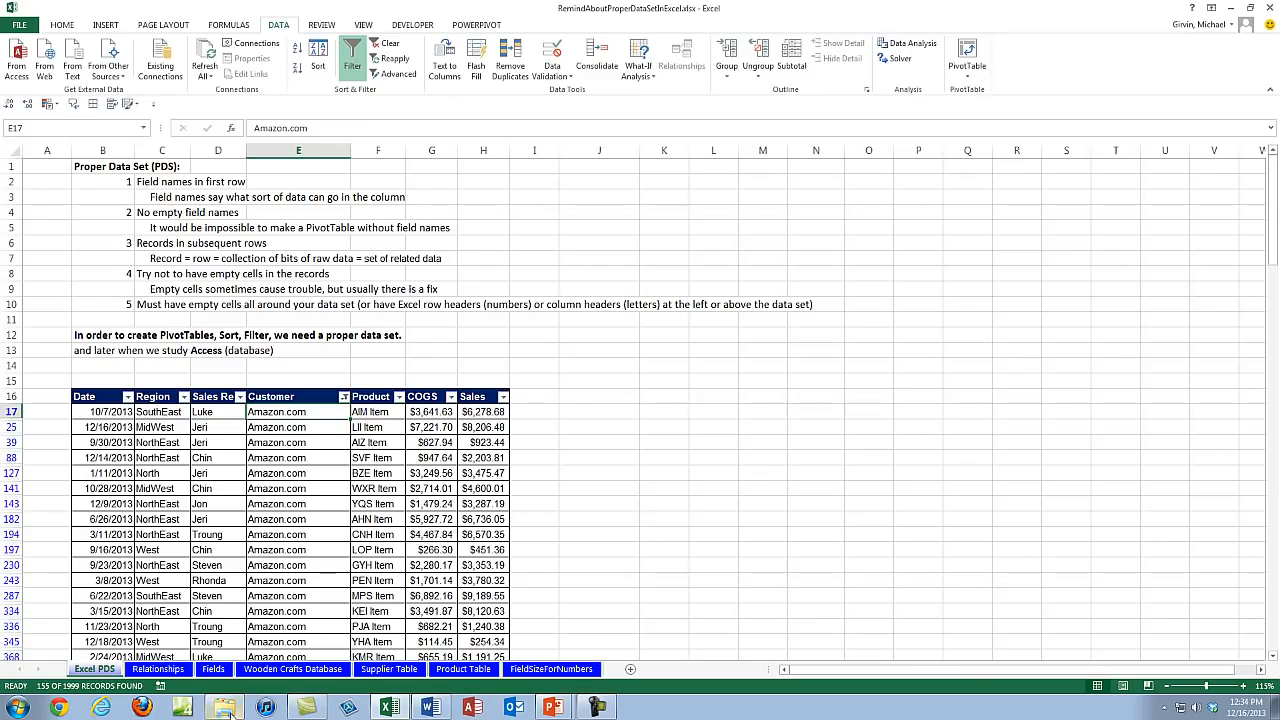
left_click(226, 709)
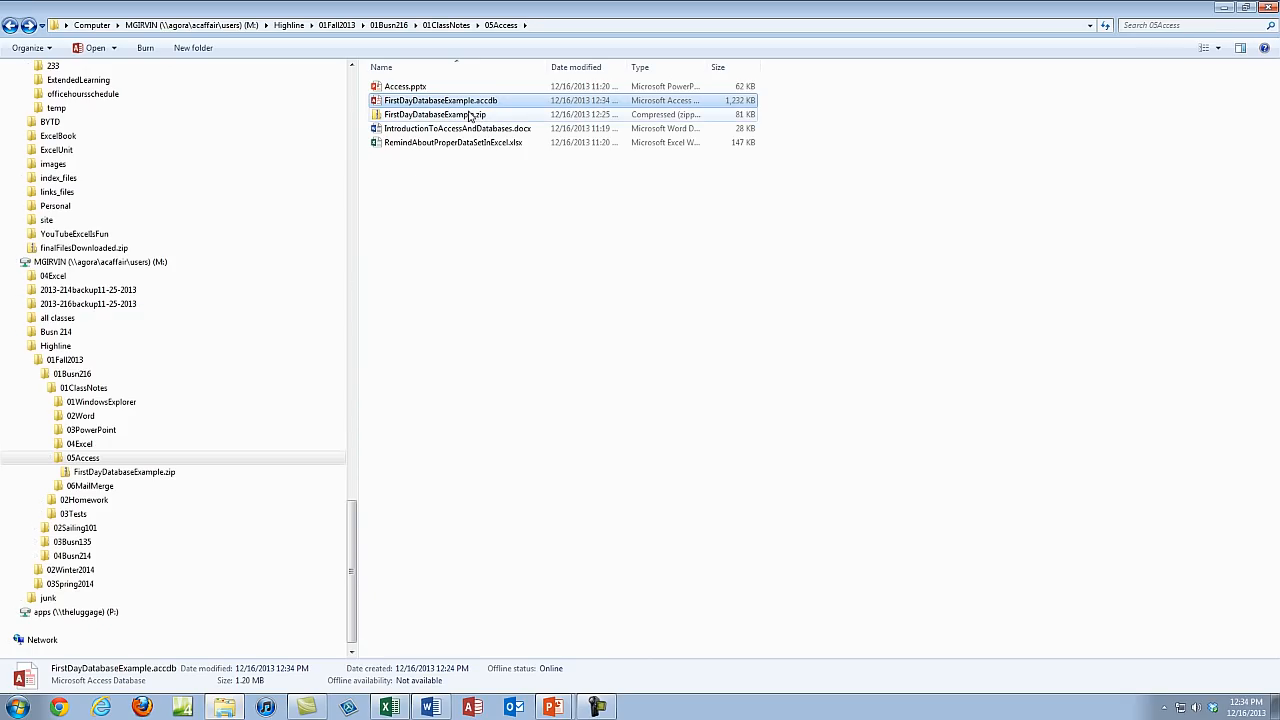
double_click(411, 103)
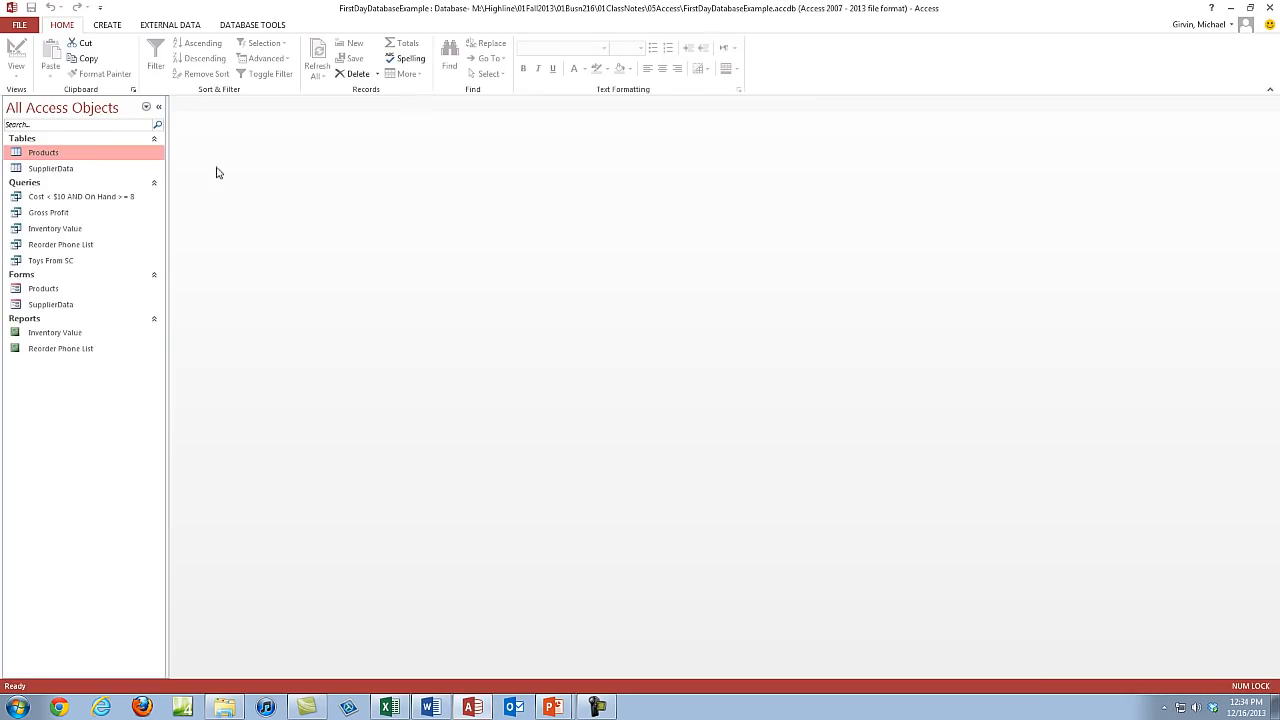
Widen the Description column slightly in the Products table, and close the table, saving its layout changes
double_click(59, 156)
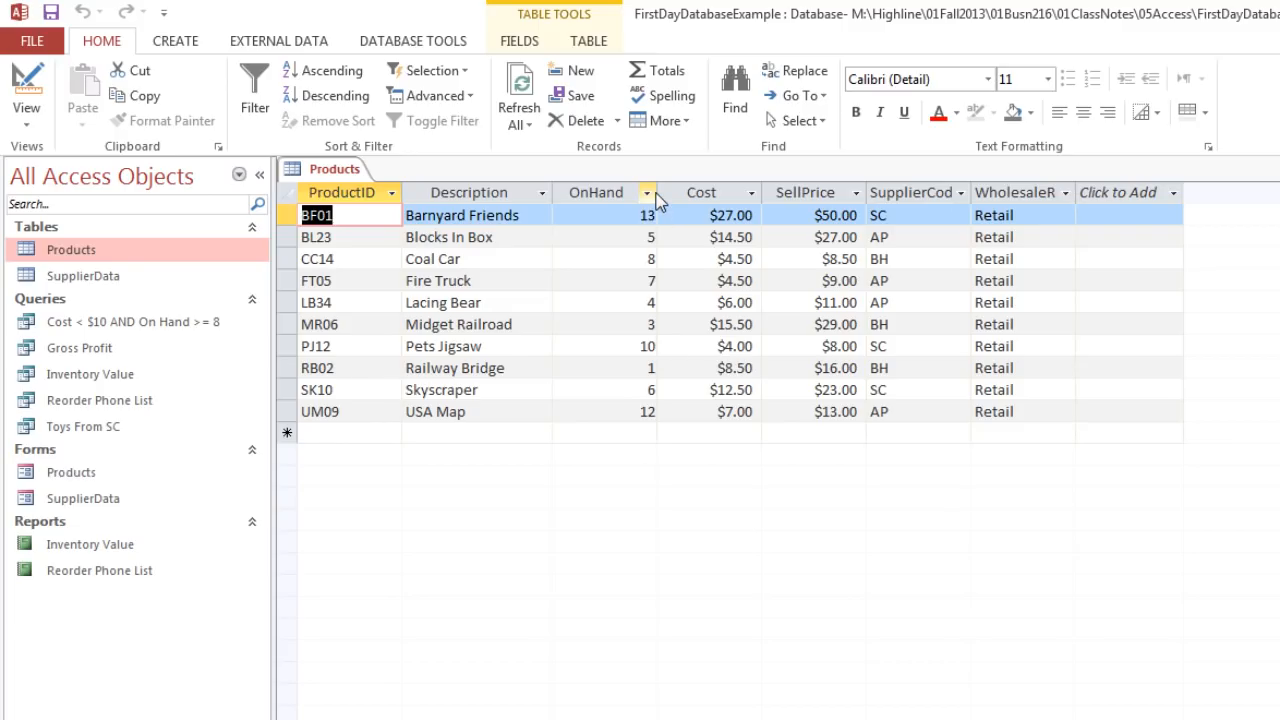
left_click_drag(553, 192, 567, 190)
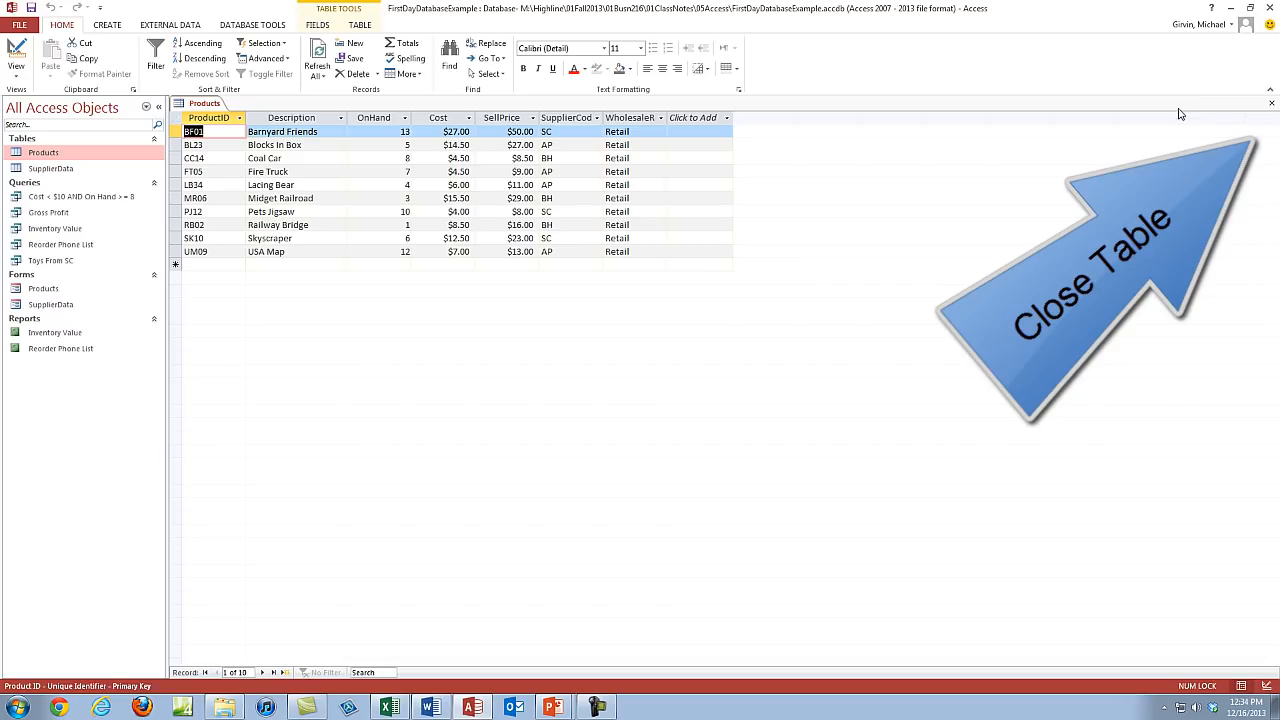
left_click(1271, 103)
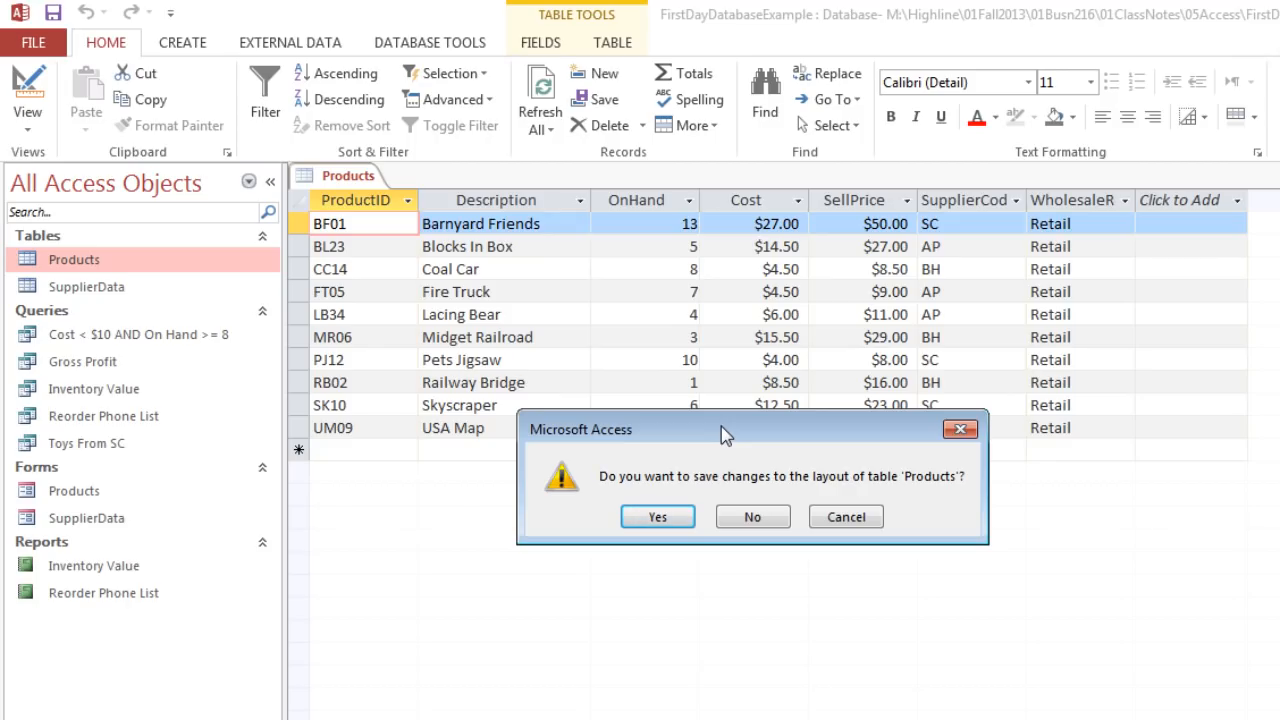
left_click(658, 518)
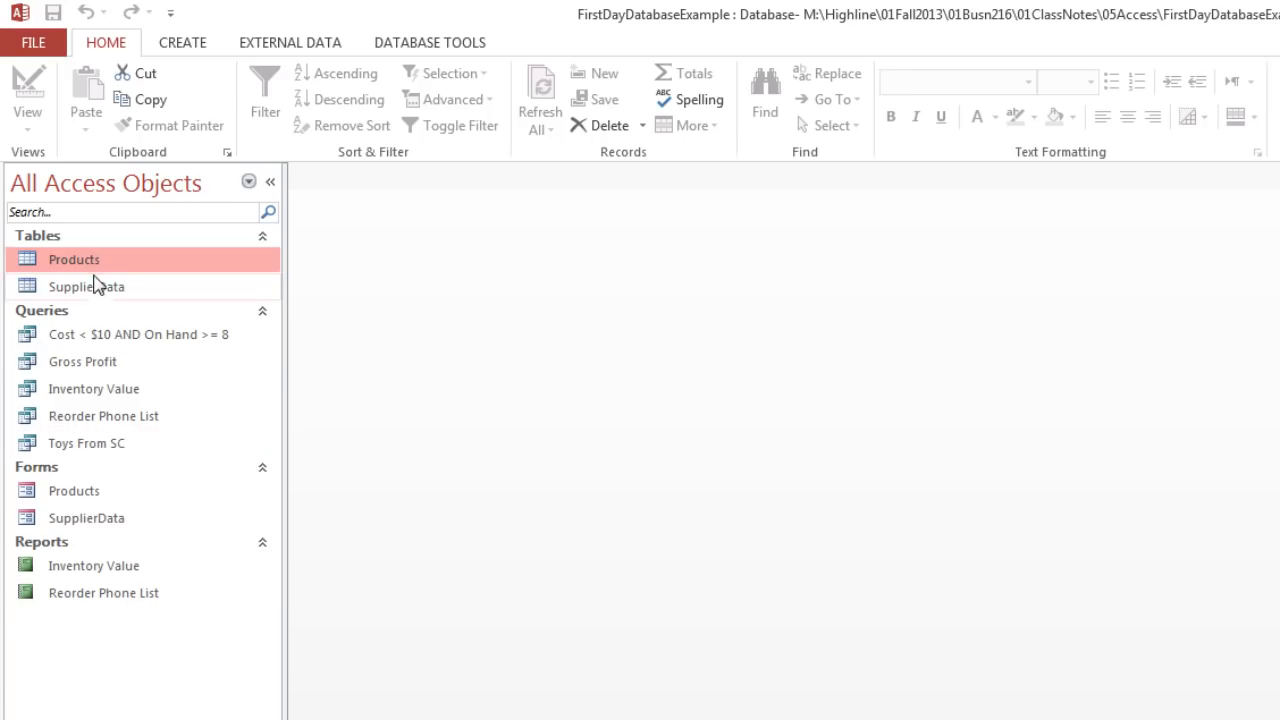
Check the Barnyard Friends record in the Products form and in the Products table, closing each
double_click(88, 491)
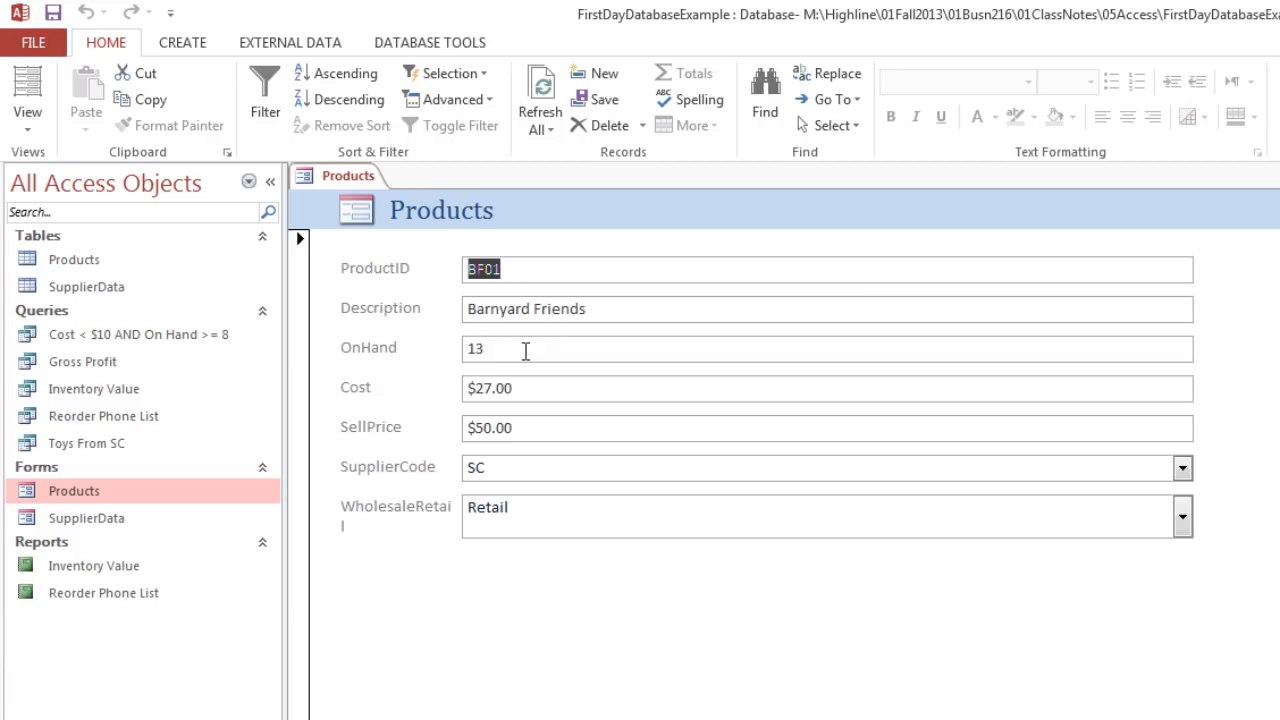
key("ctrl+w")
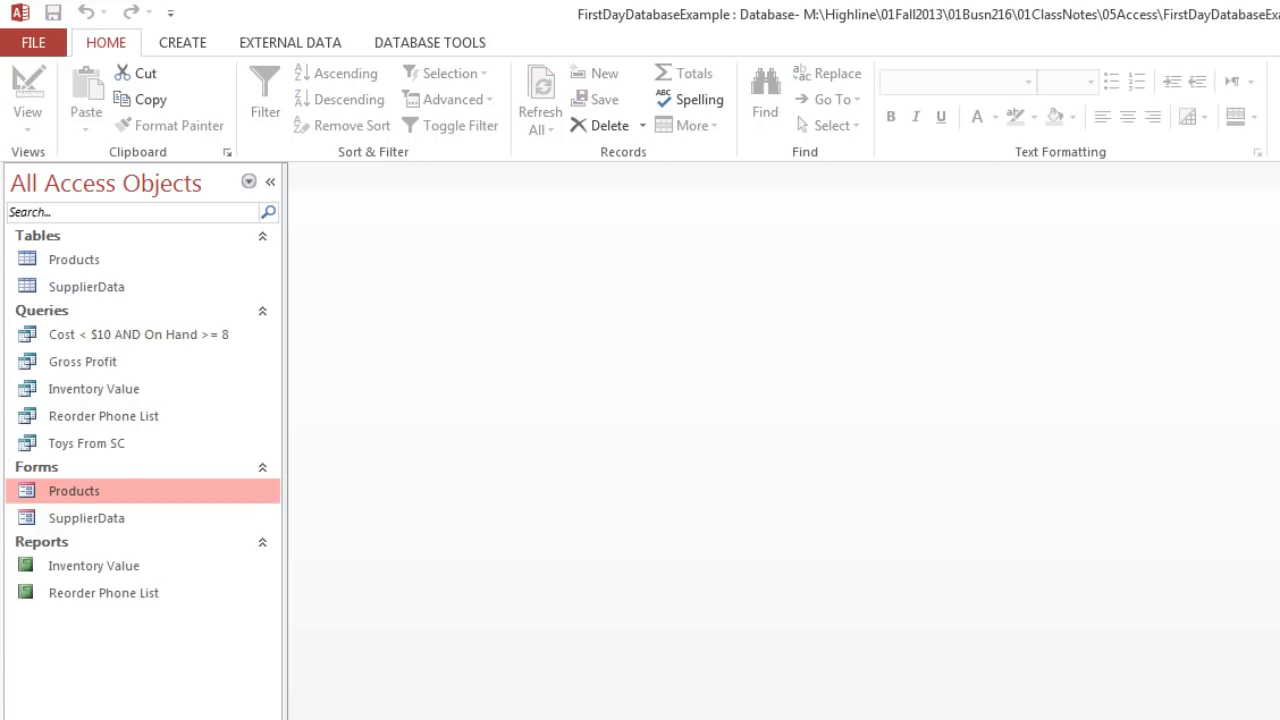
double_click(83, 262)
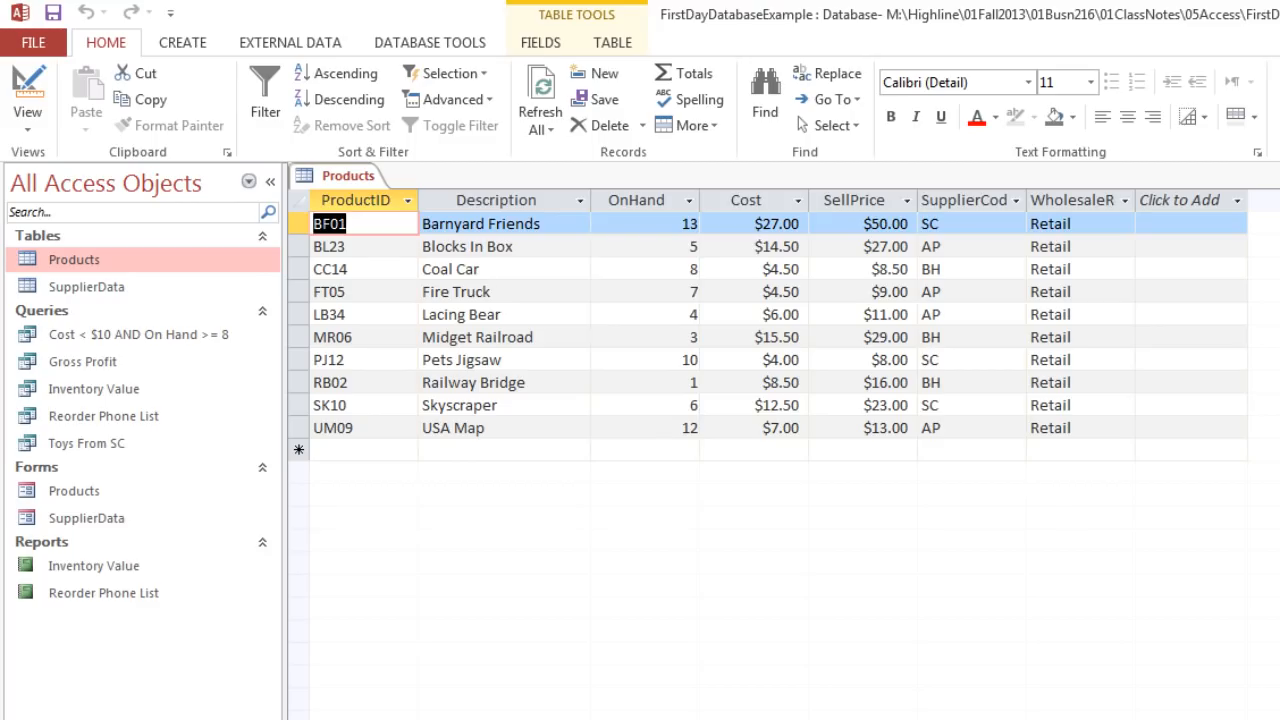
key("ctrl+w")
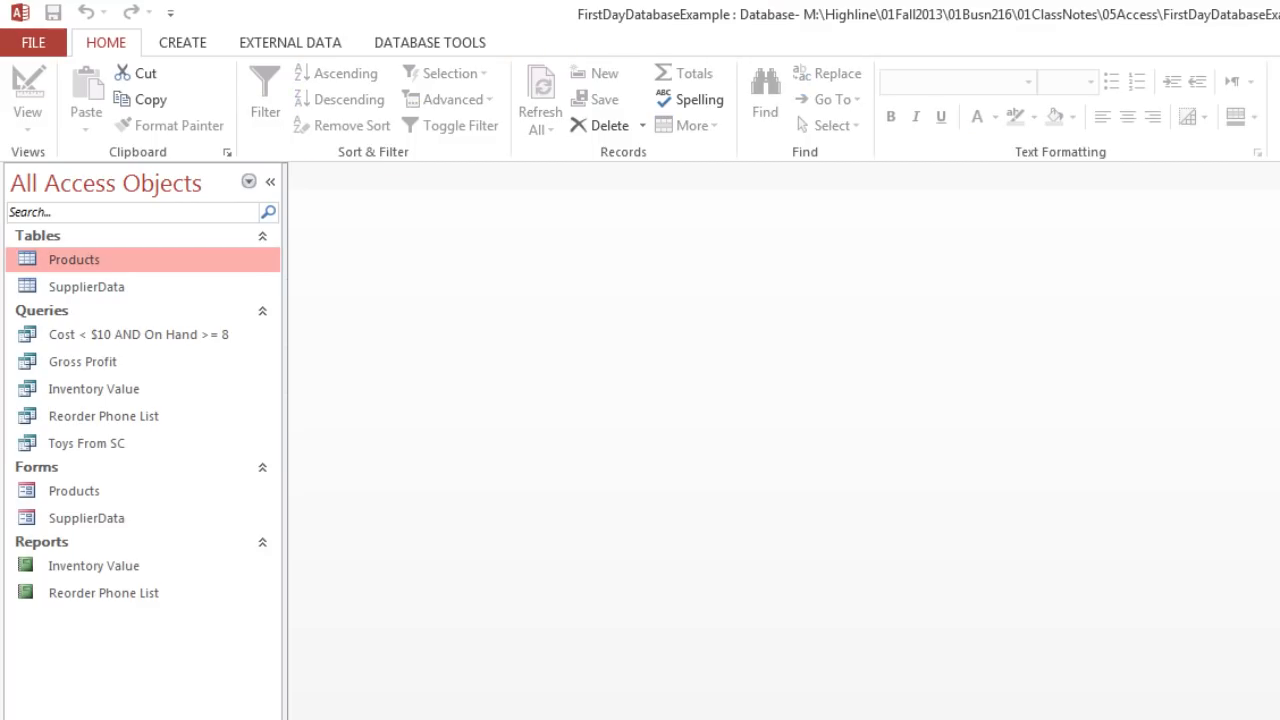
Check the recalculated inventory value of Barnyard Friends in the Inventory Value query and report, closing each
left_click(92, 395)
double_click(92, 398)
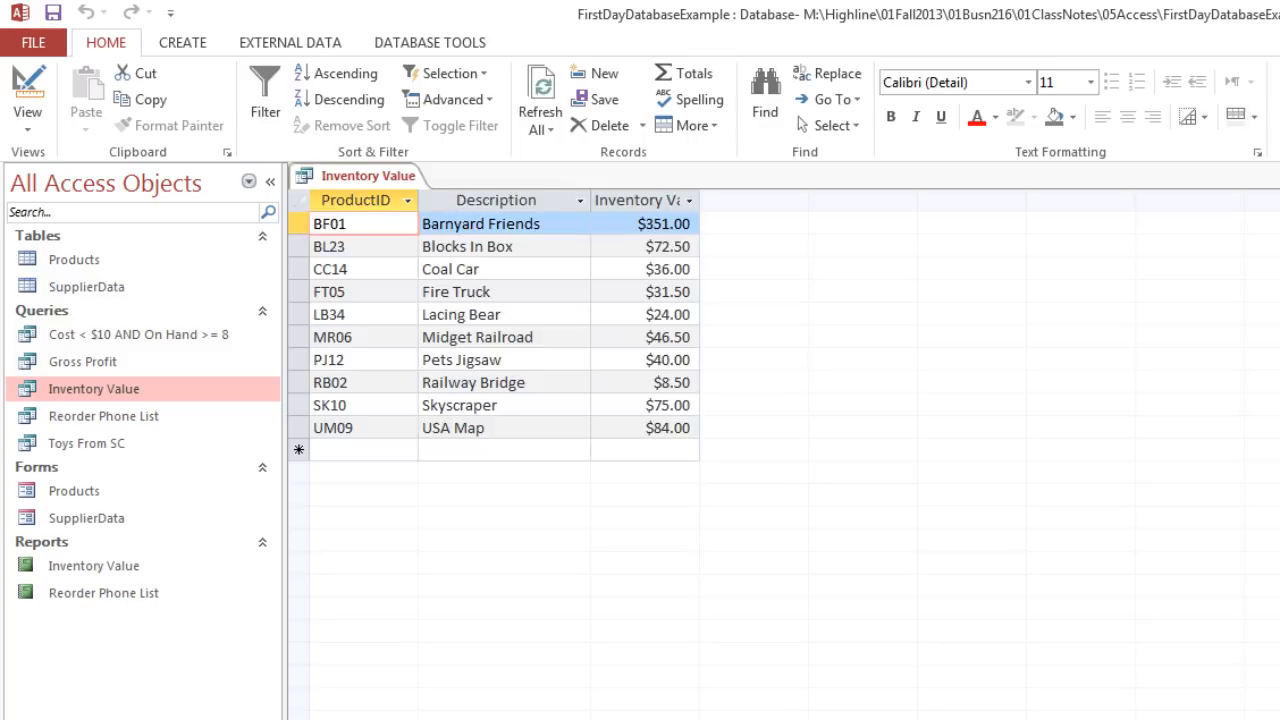
key("ctrl+w")
double_click(72, 568)
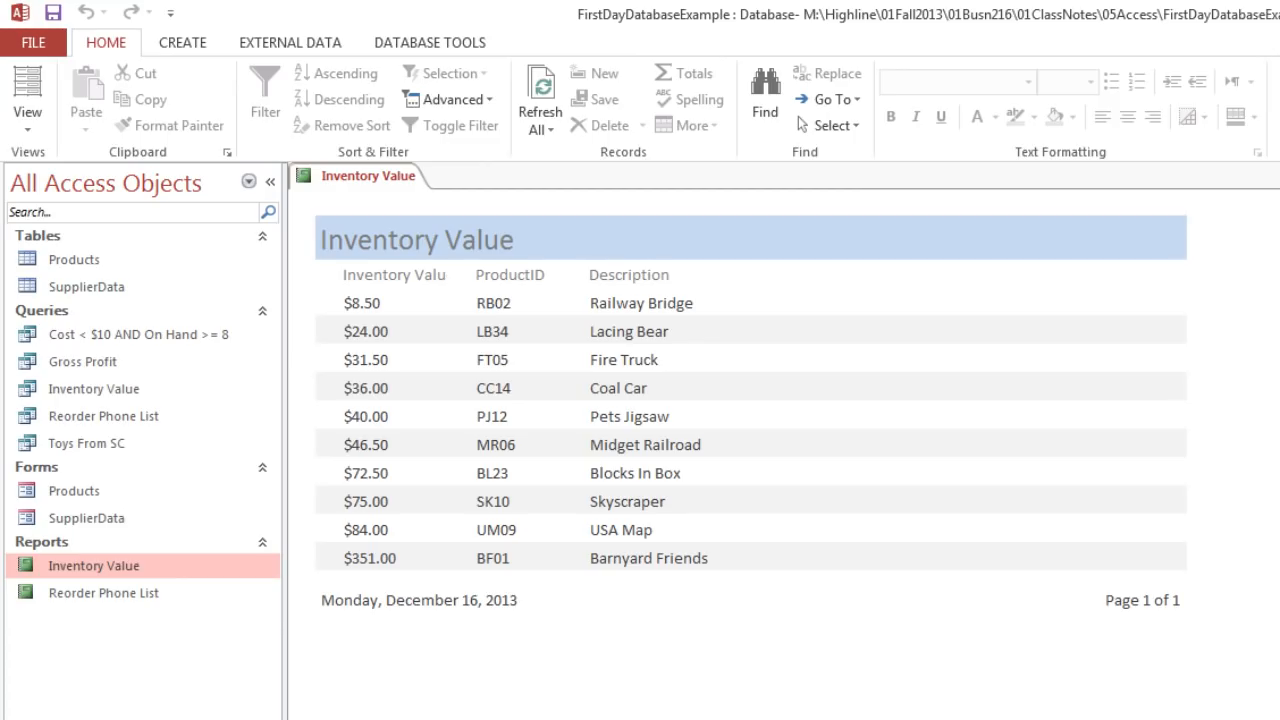
key("ctrl+w")
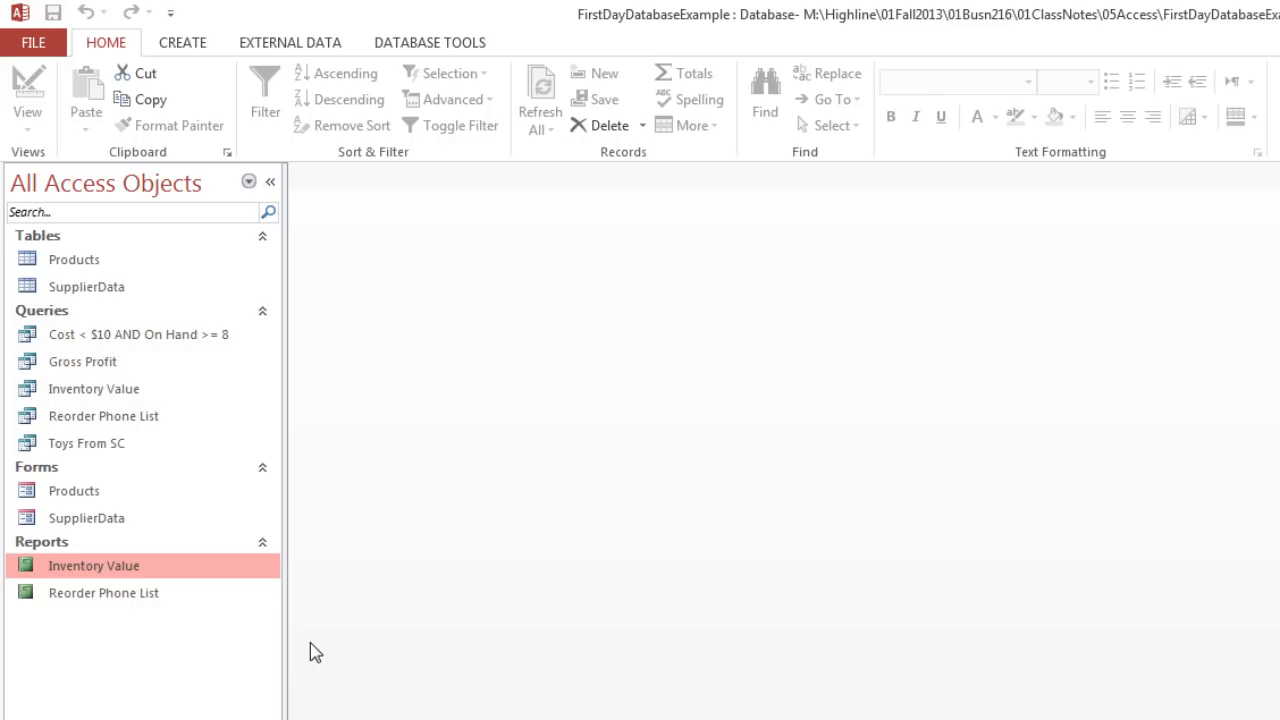
left_click(31, 50)
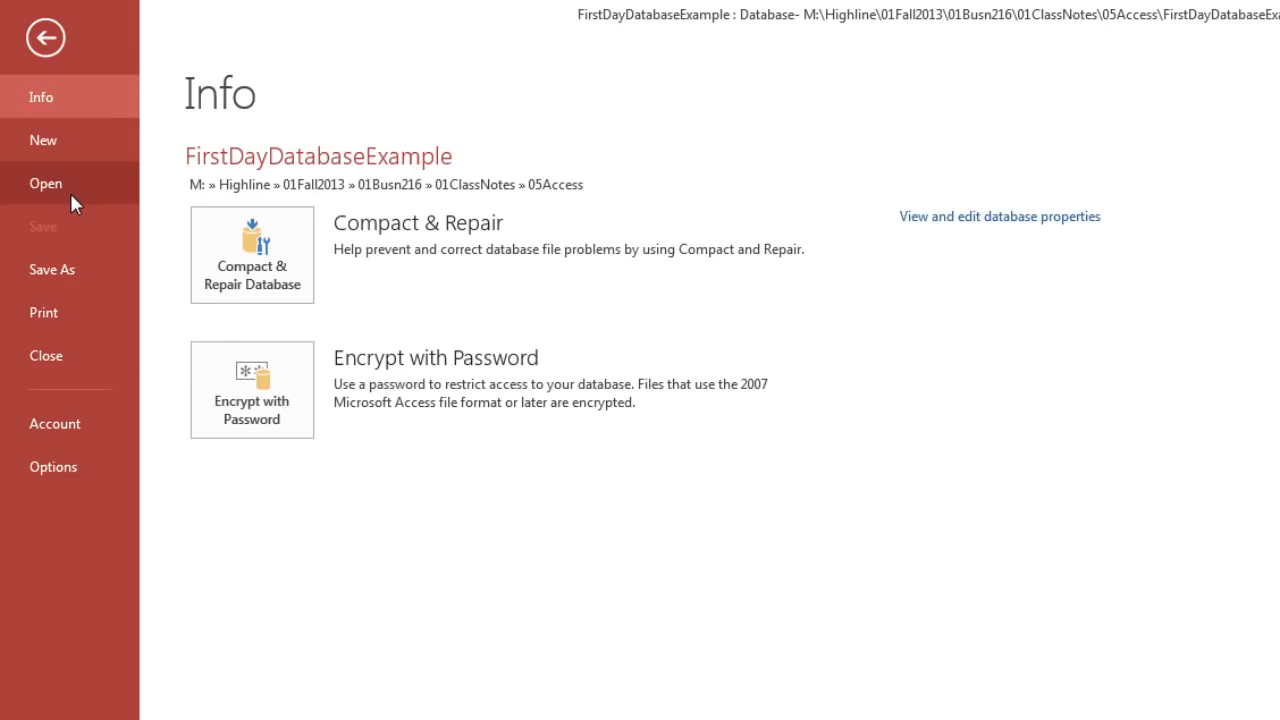
key("Escape")
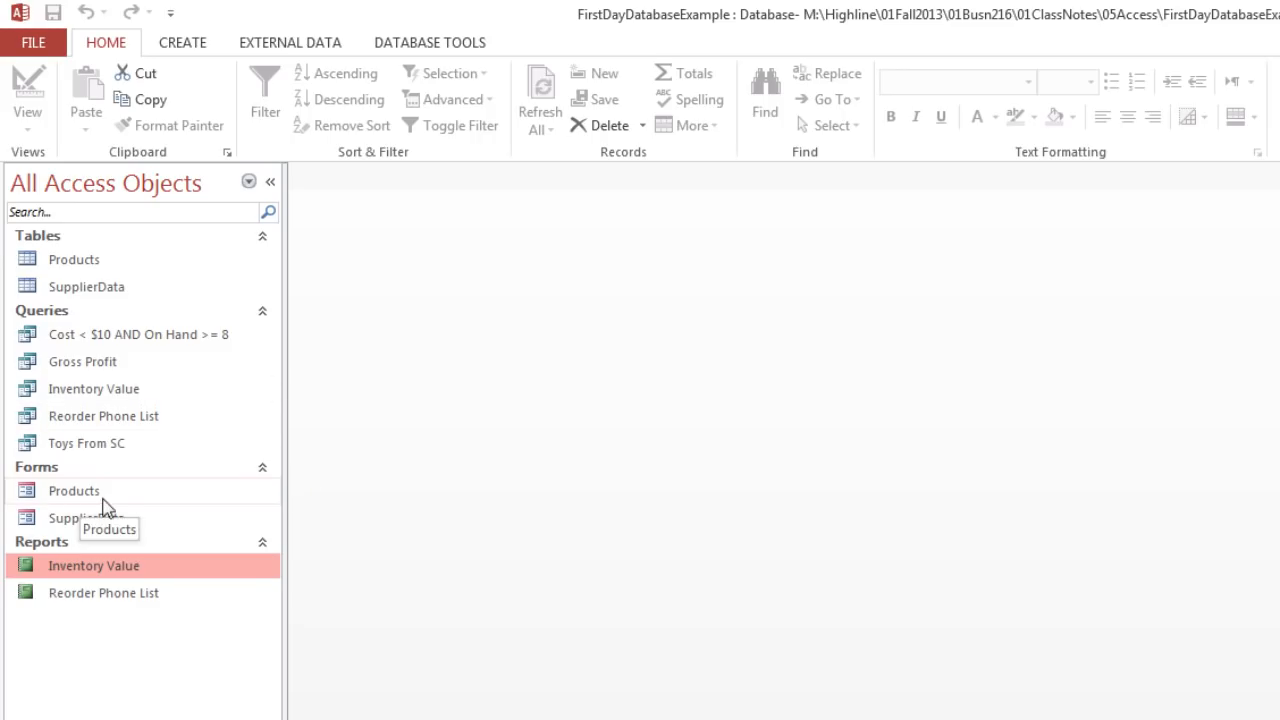
Try setting Barnyard Friends' OnHand to 3, Cost to $2.00 and SellPrice to $4.00 in the Products form, and undo these edits
double_click(70, 497)
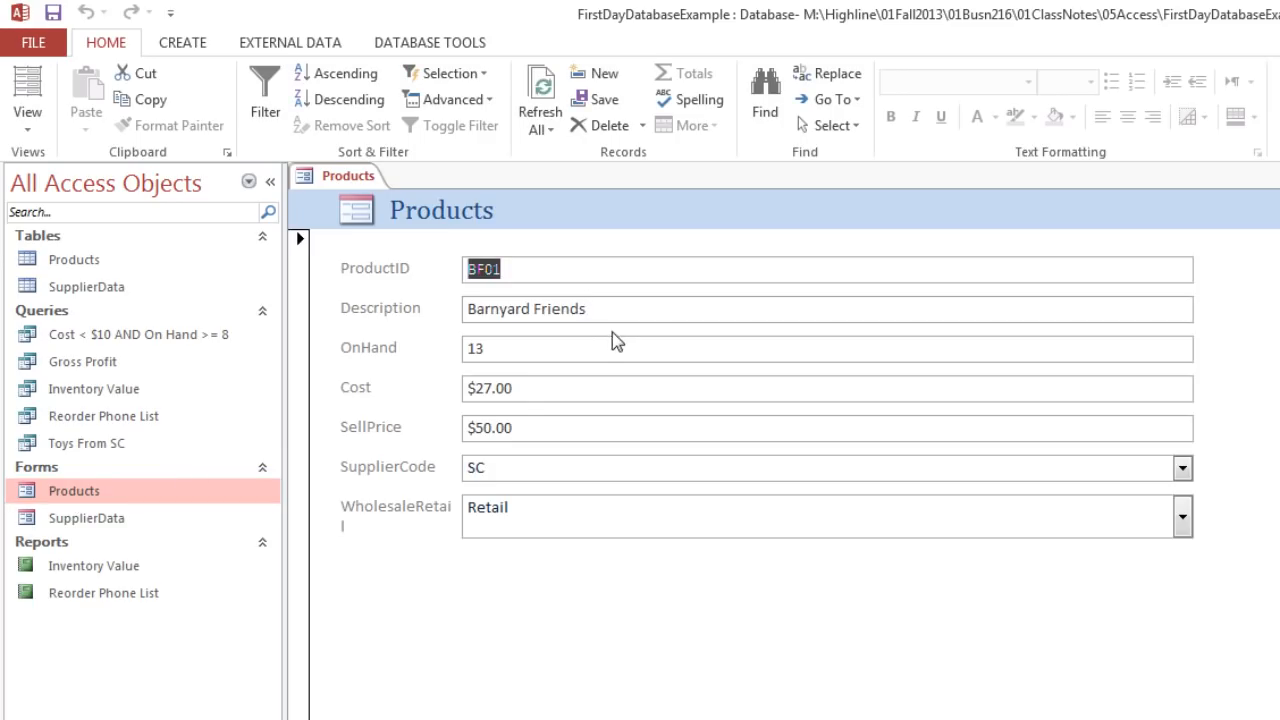
left_click(483, 349)
left_click_drag(483, 349, 418, 342)
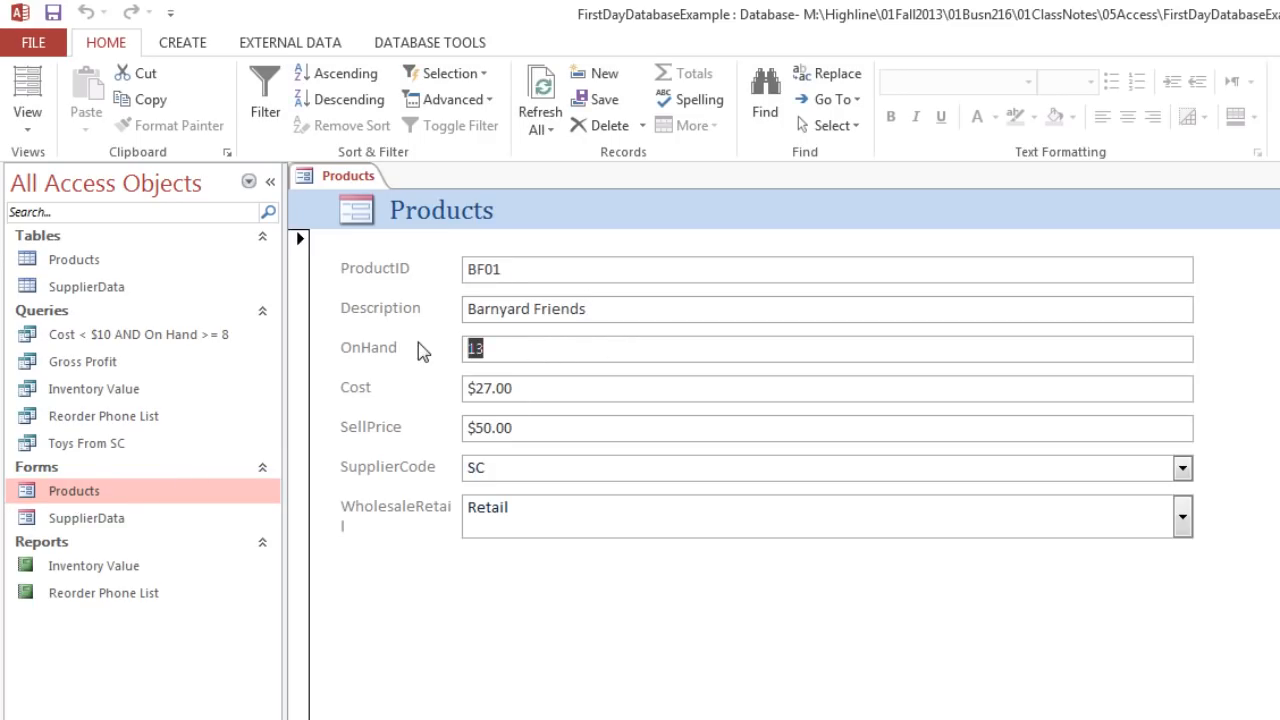
type("3")
key("Tab")
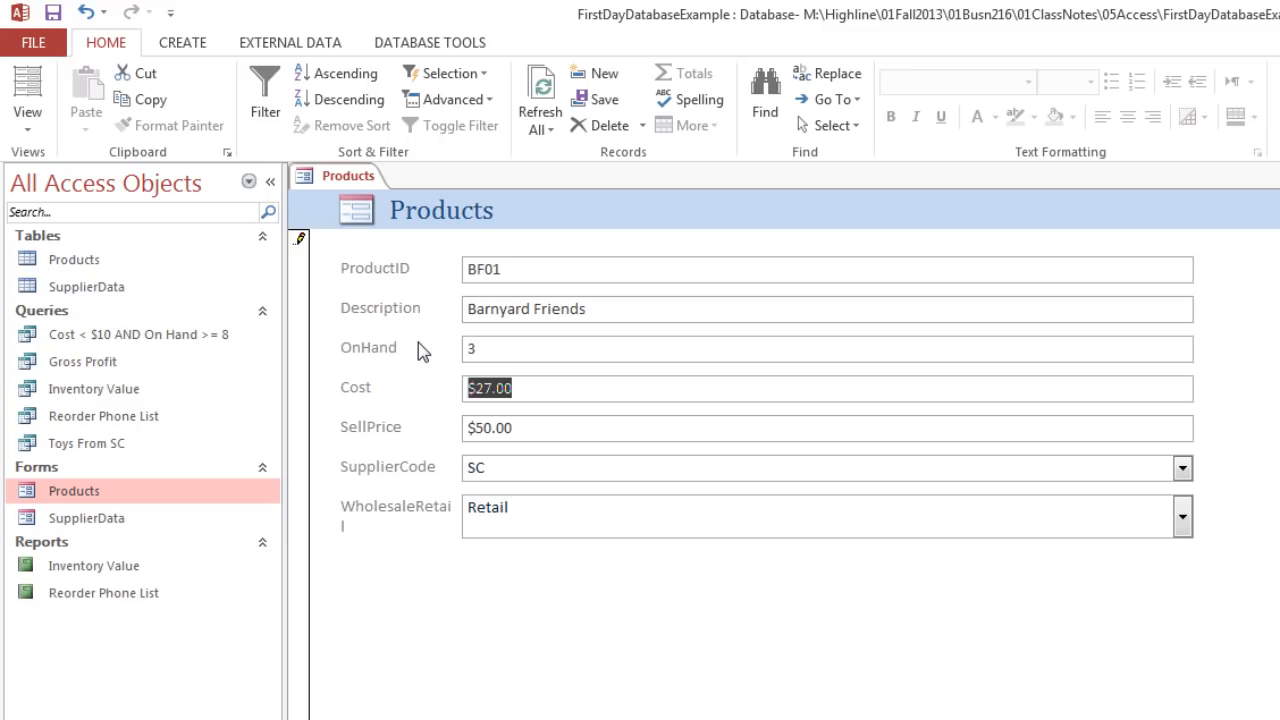
type("2")
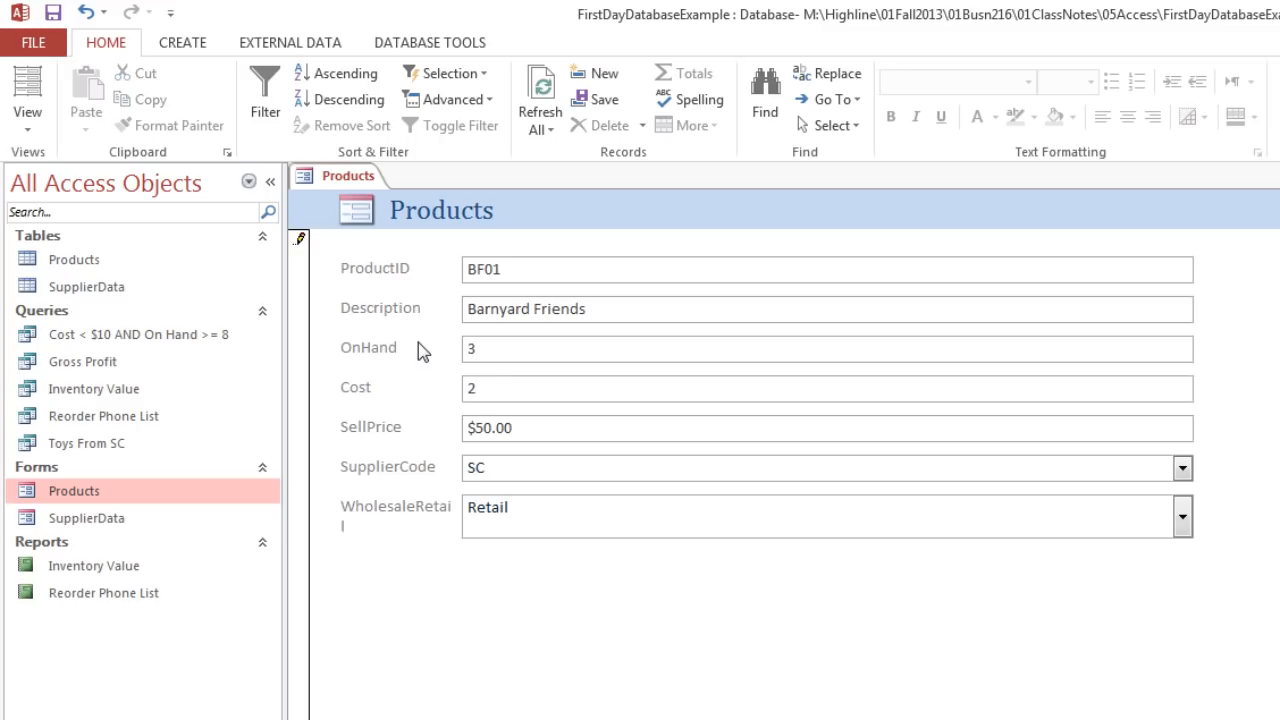
key("Tab")
type("4")
key("Tab")
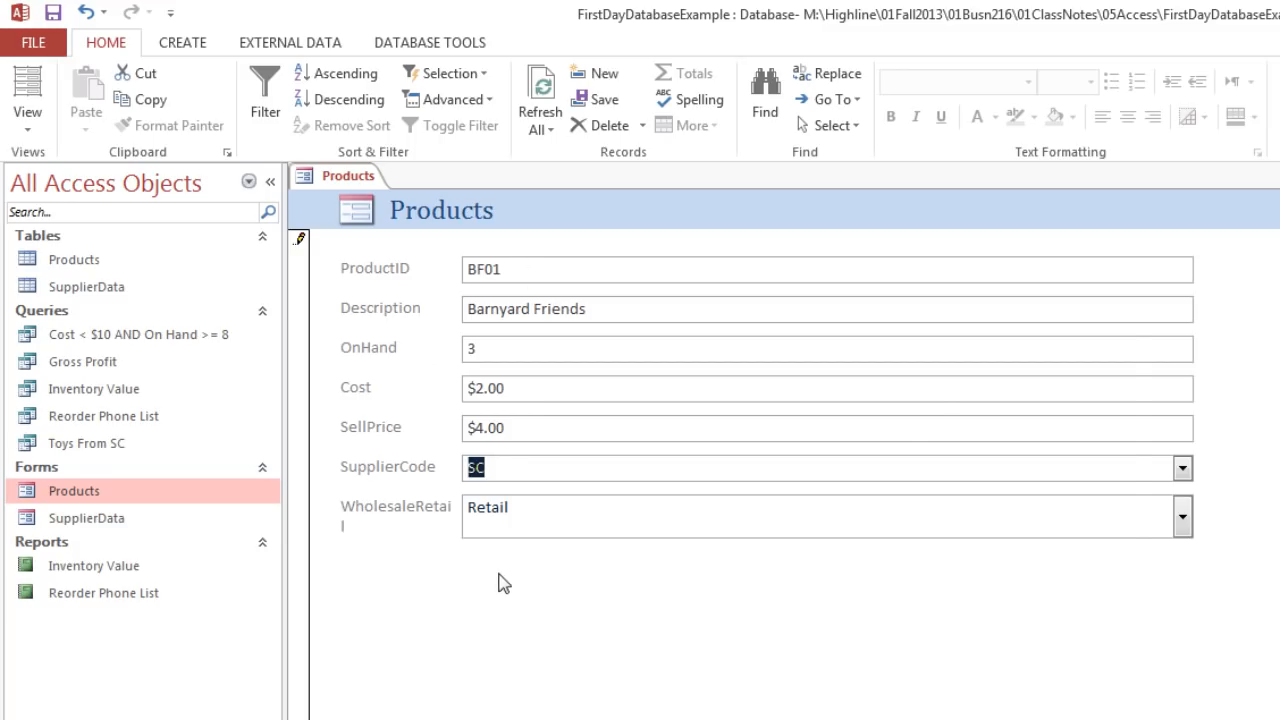
key("ctrl+z")
key("ctrl+z")
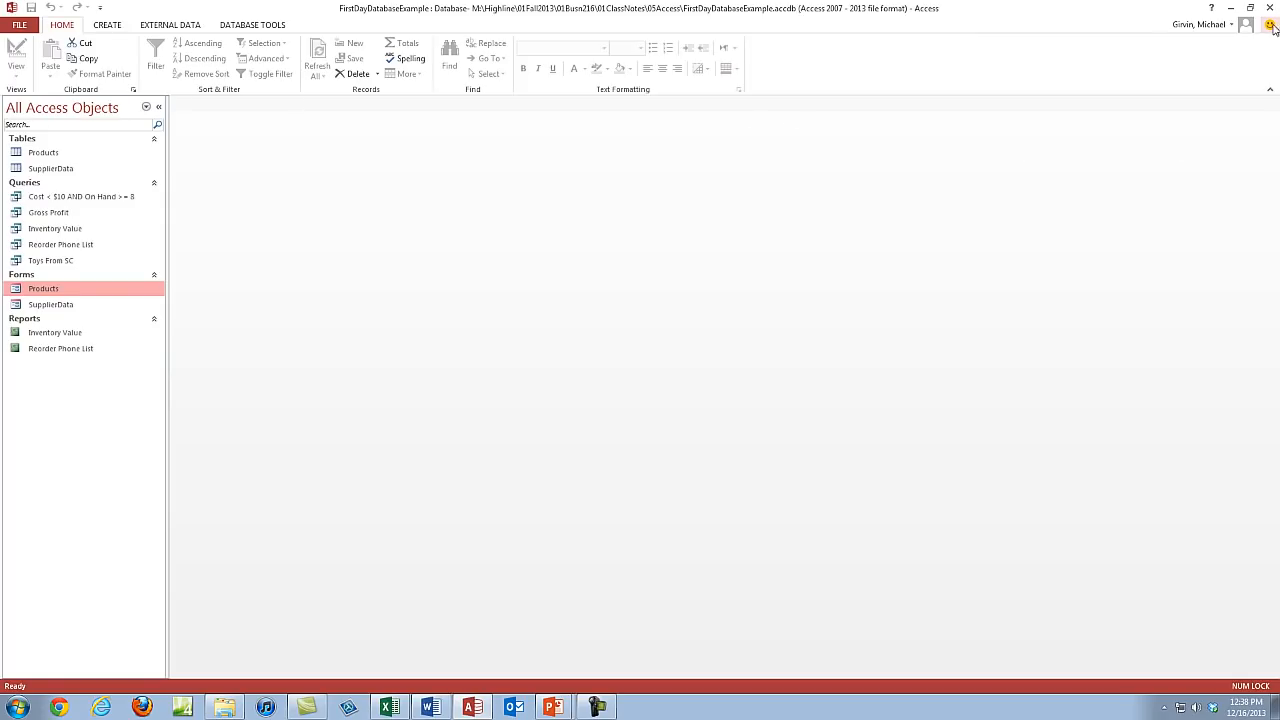
Close the FirstDayDatabaseExample database
left_click(1270, 8)
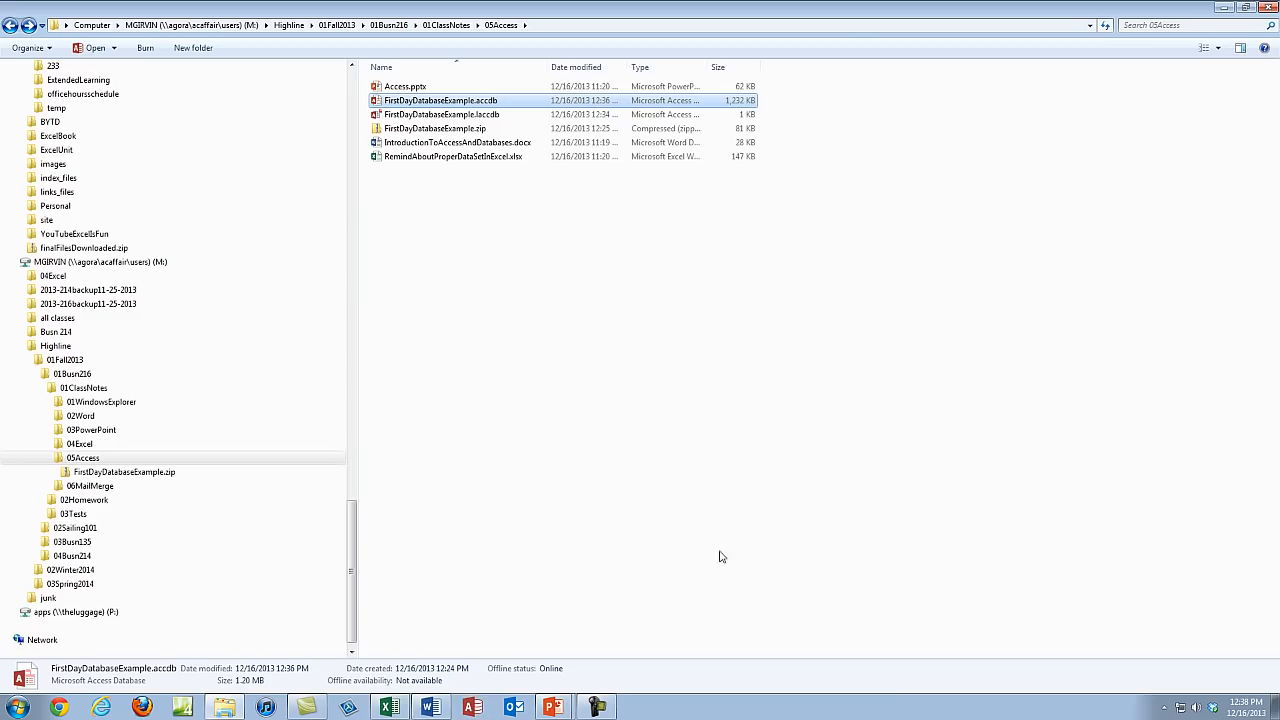
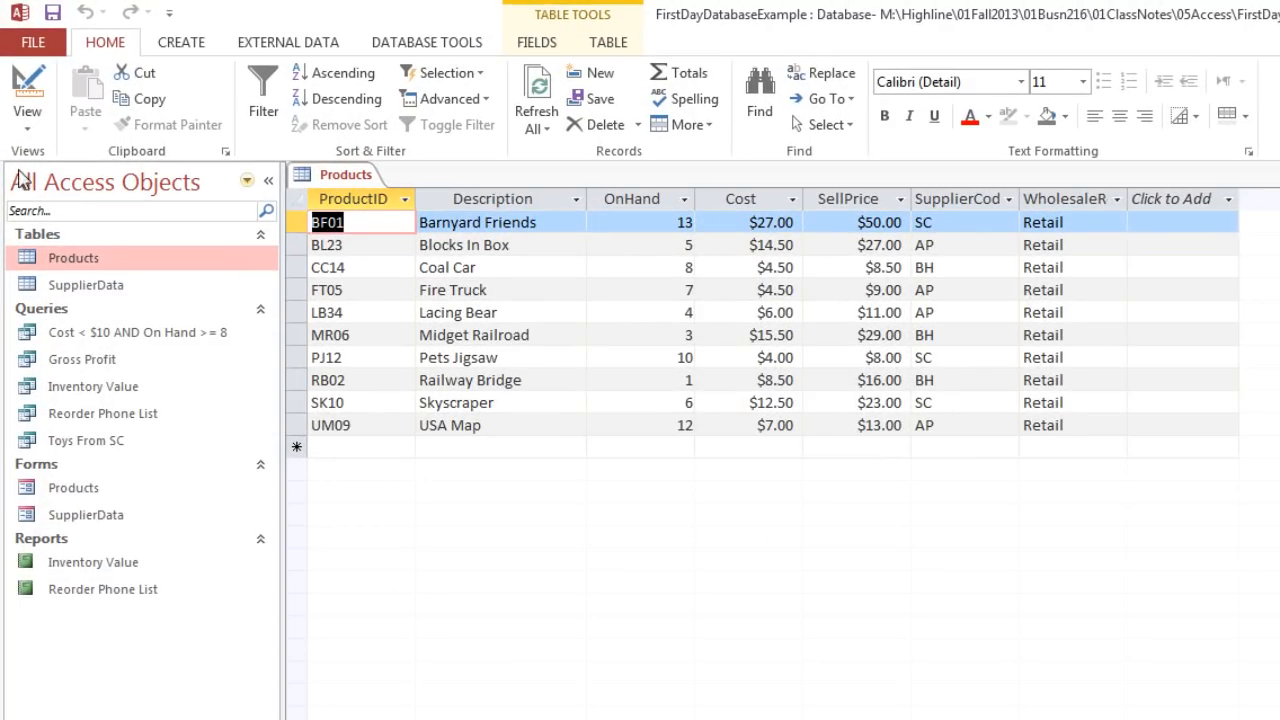
Show the Products table in Design View and examine its fields and the Cost field's data type and validation properties
left_click(27, 128)
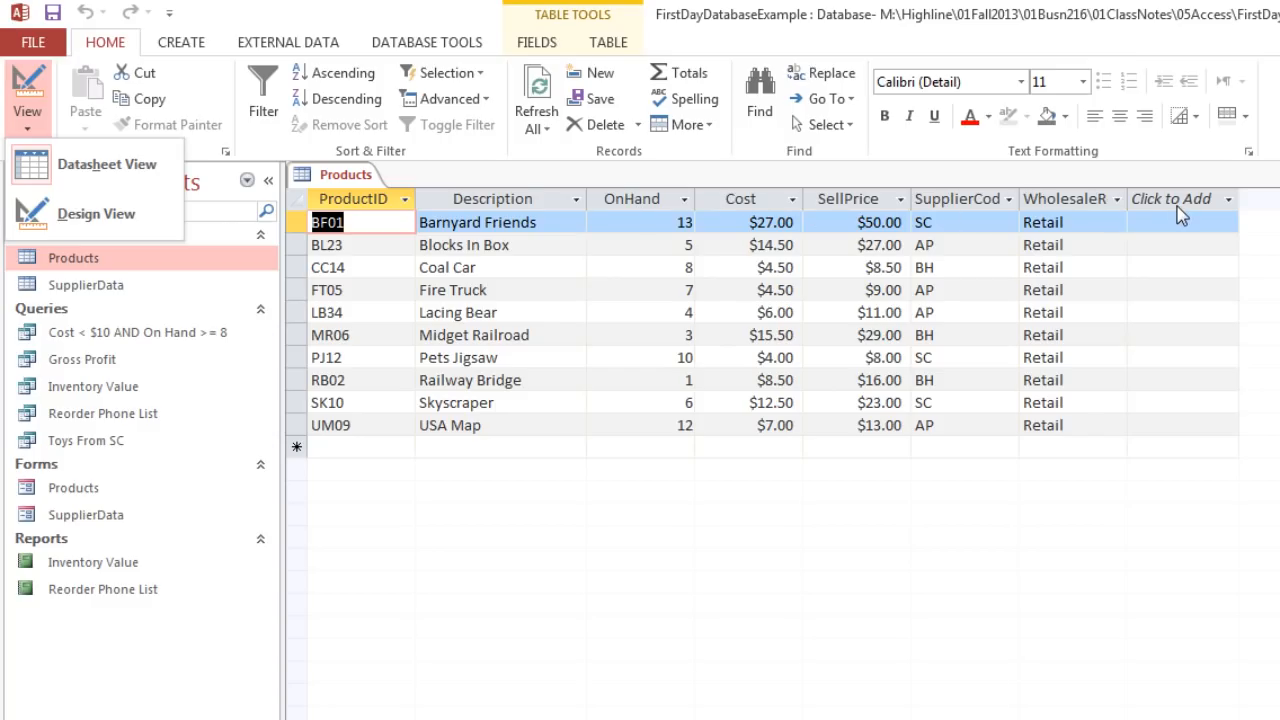
left_click(85, 214)
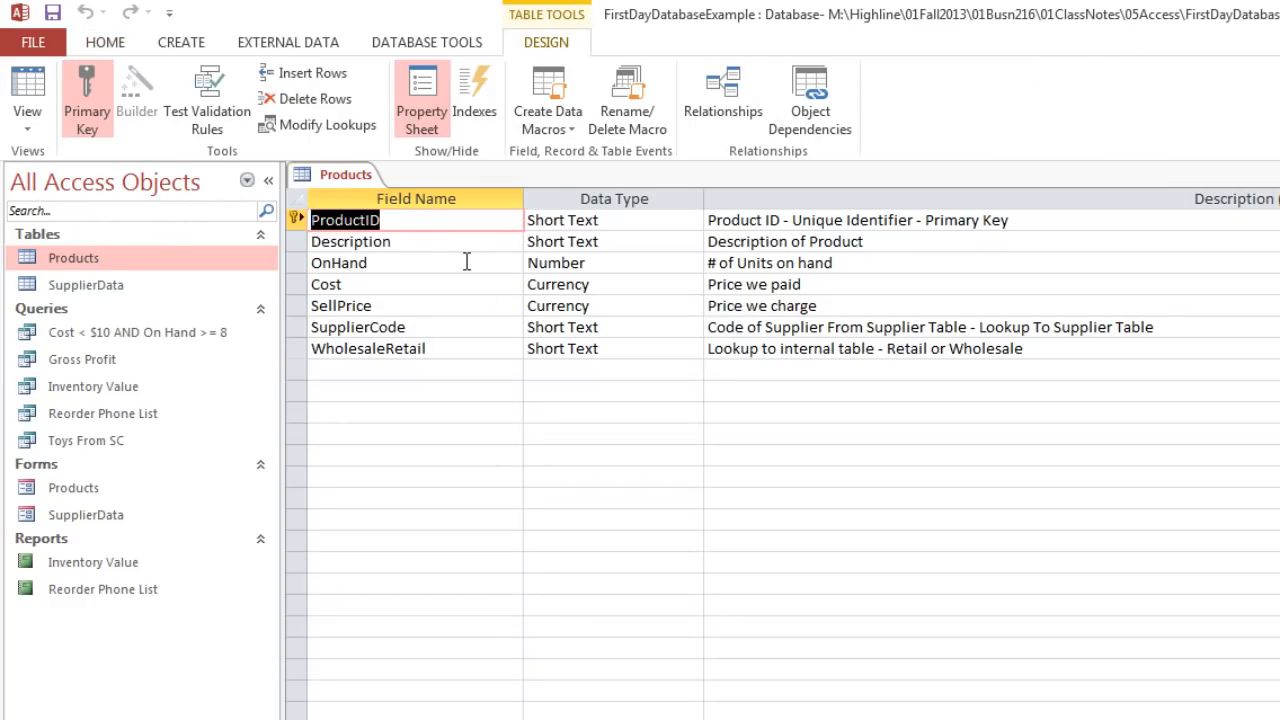
left_click(423, 246)
left_click(423, 262)
left_click(425, 286)
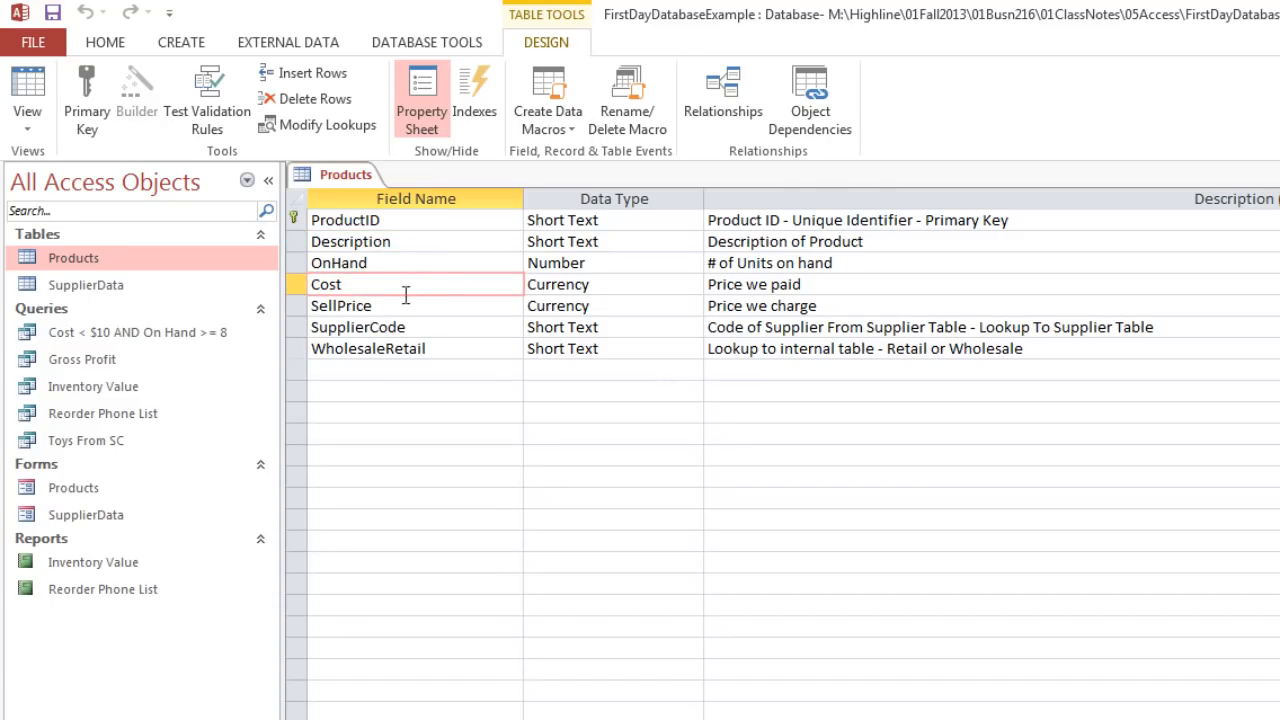
left_click(607, 287)
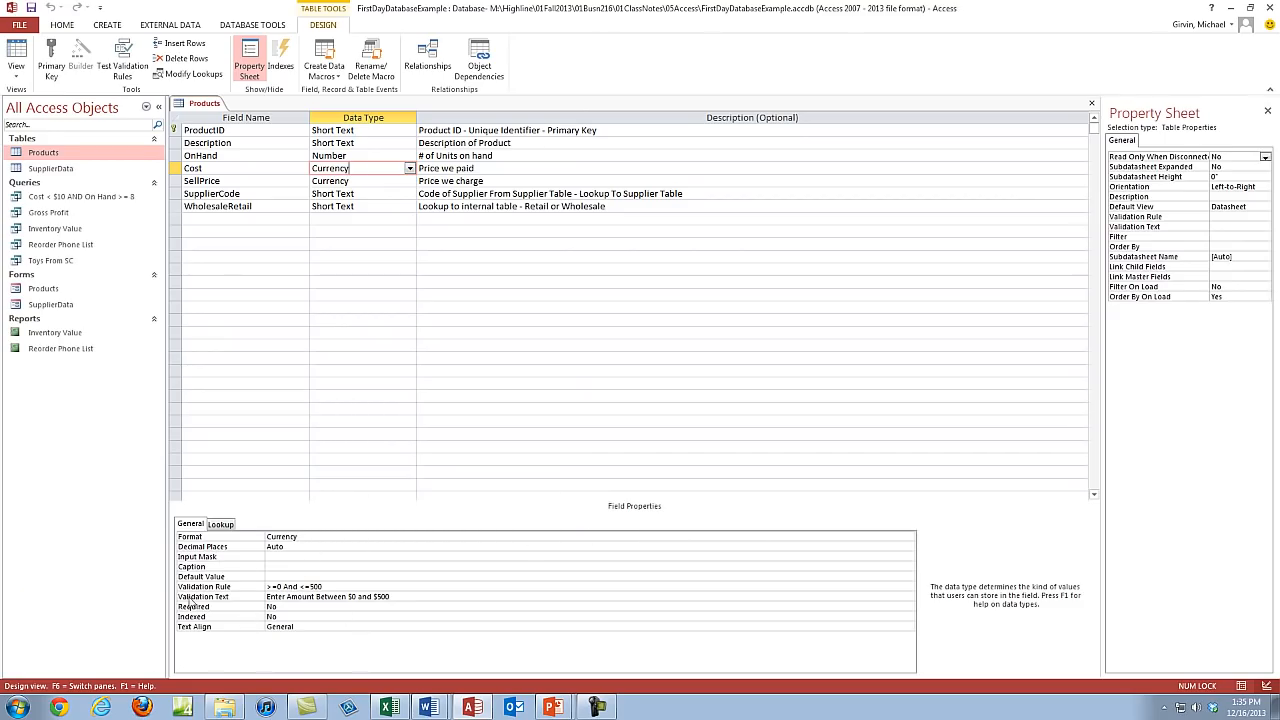
Examine the ProductID field's format and input mask properties
left_click(348, 130)
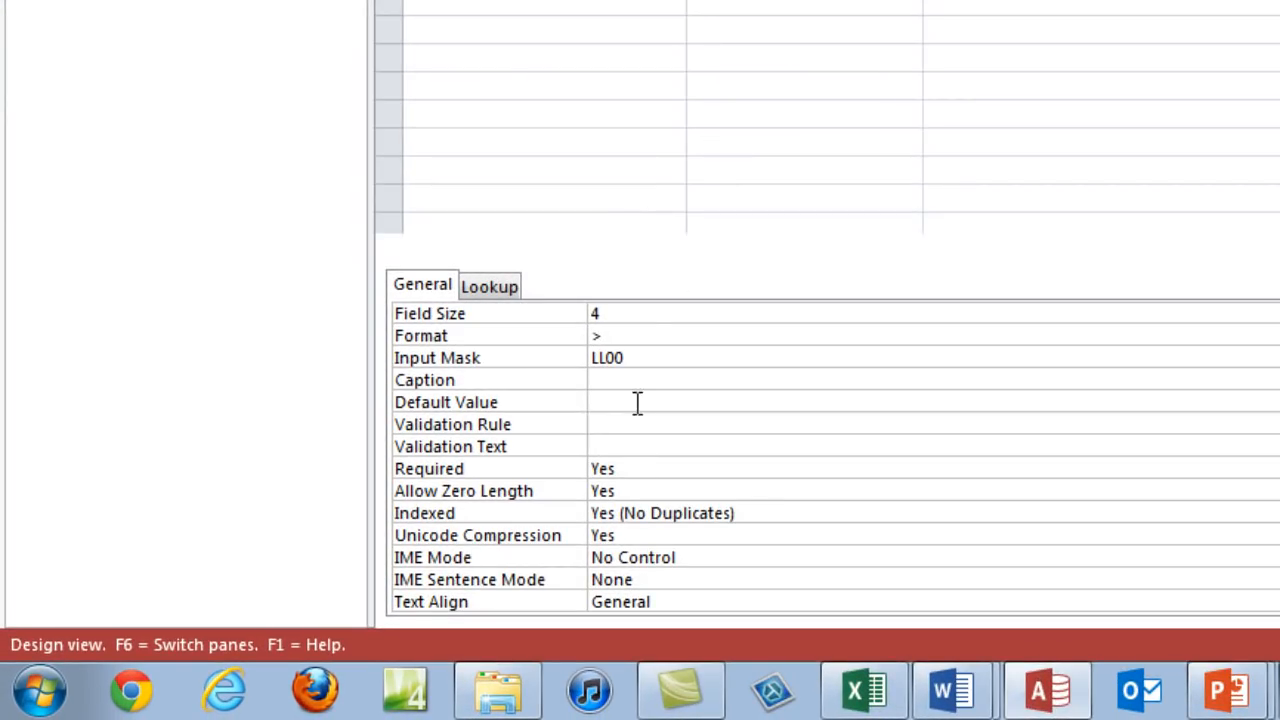
left_click(627, 340)
left_click(658, 362)
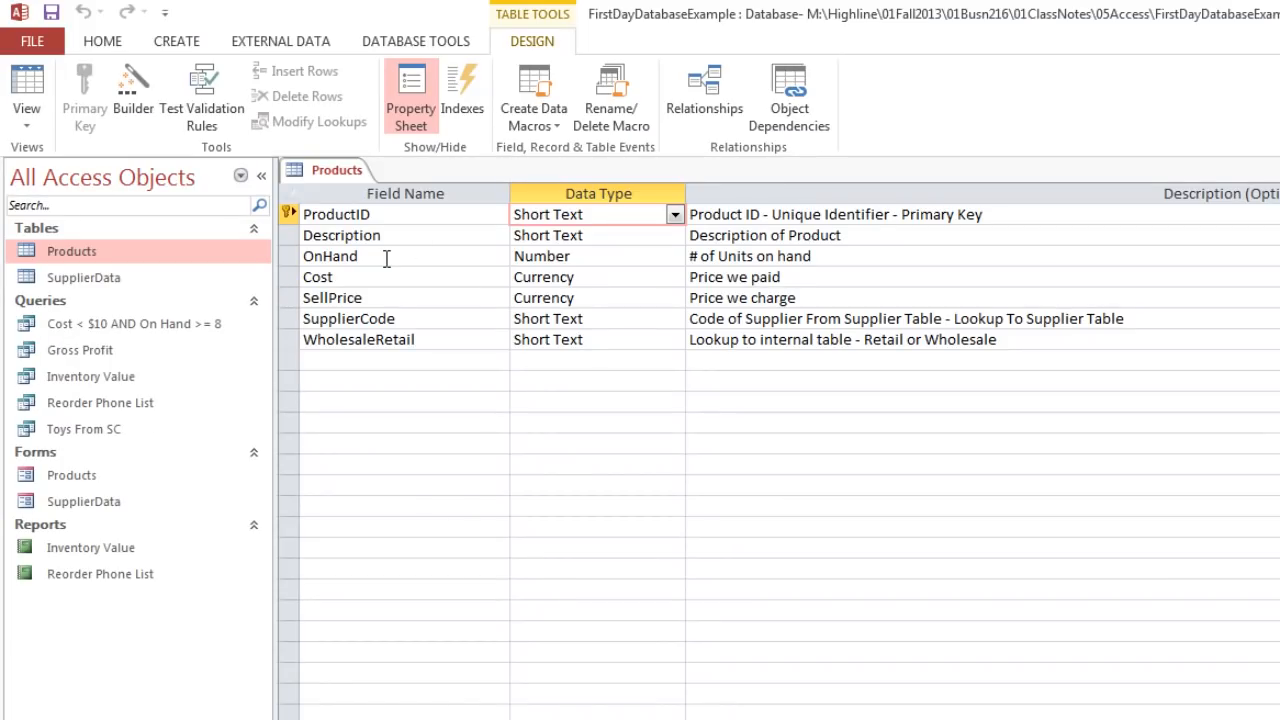
Compare the Products table's Datasheet View with its Design View, and close the table
left_click(27, 88)
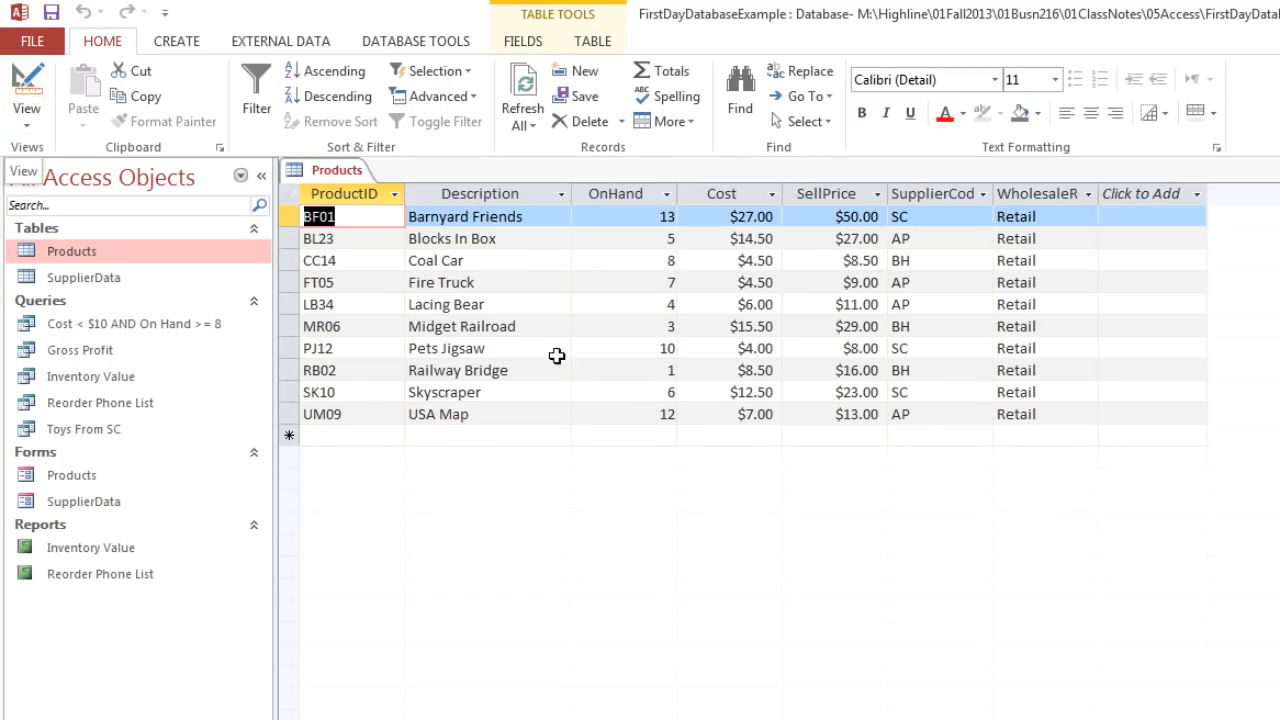
left_click(22, 90)
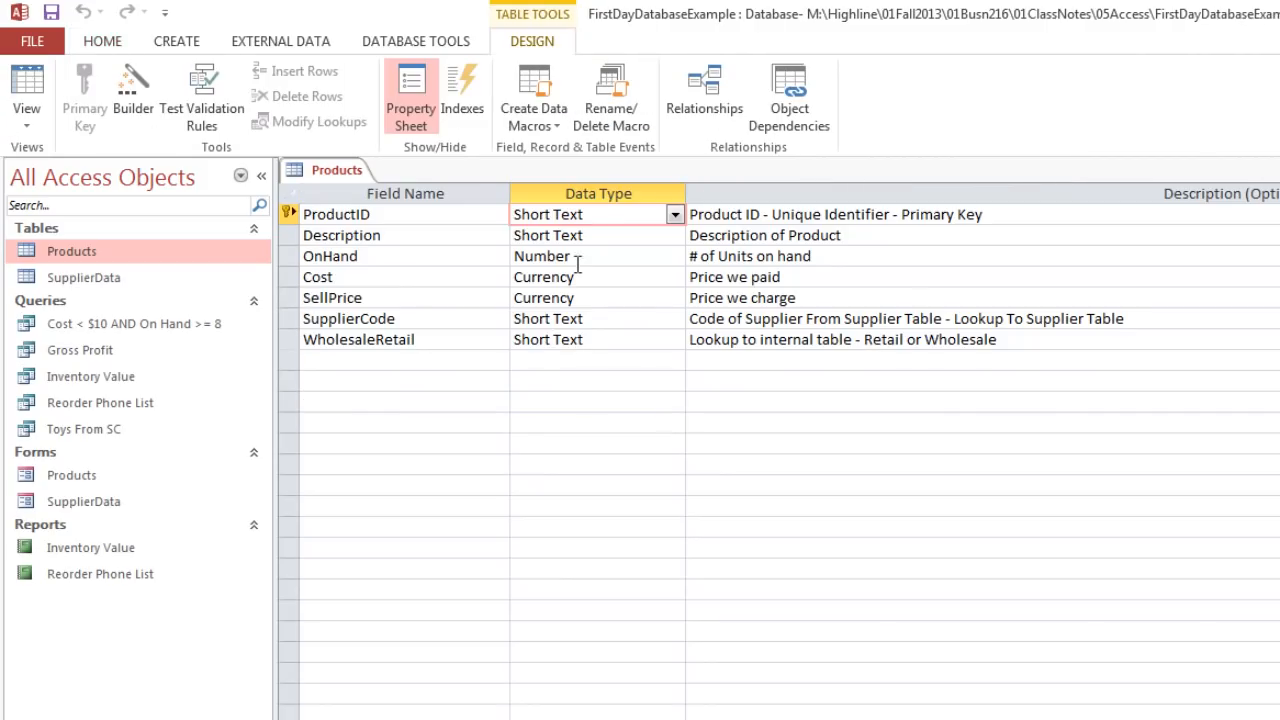
left_click(33, 92)
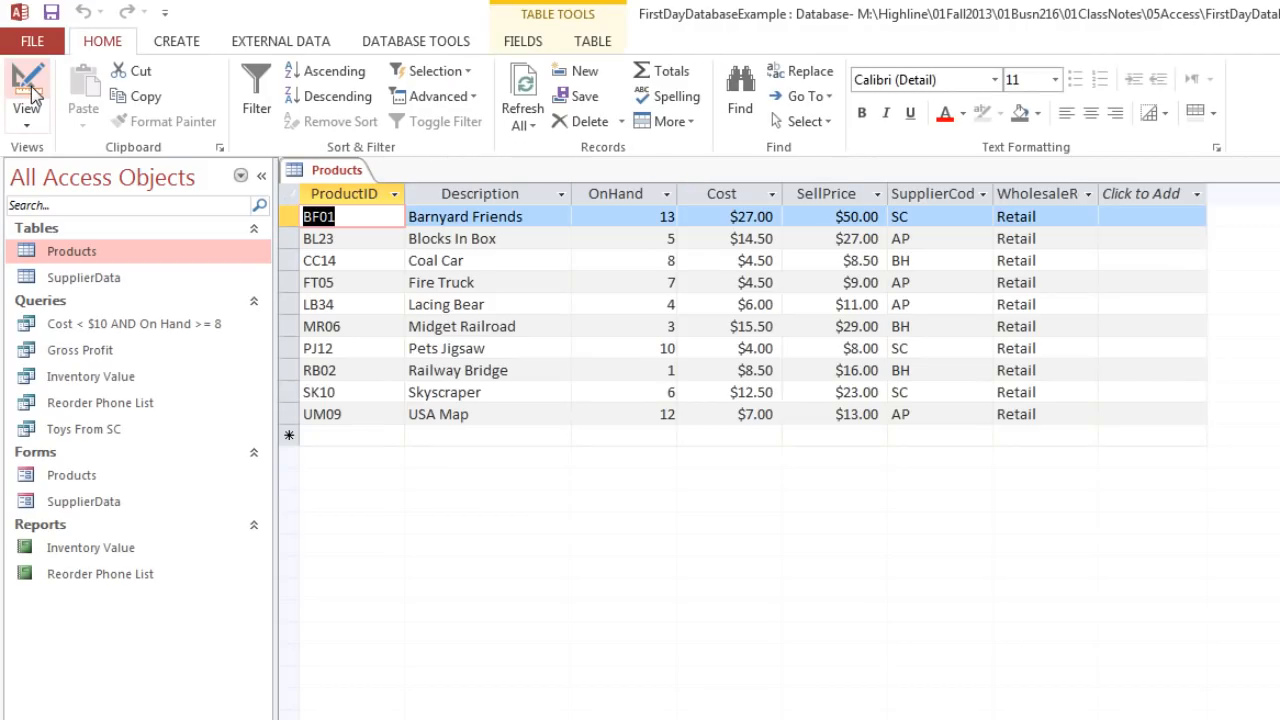
left_click(30, 90)
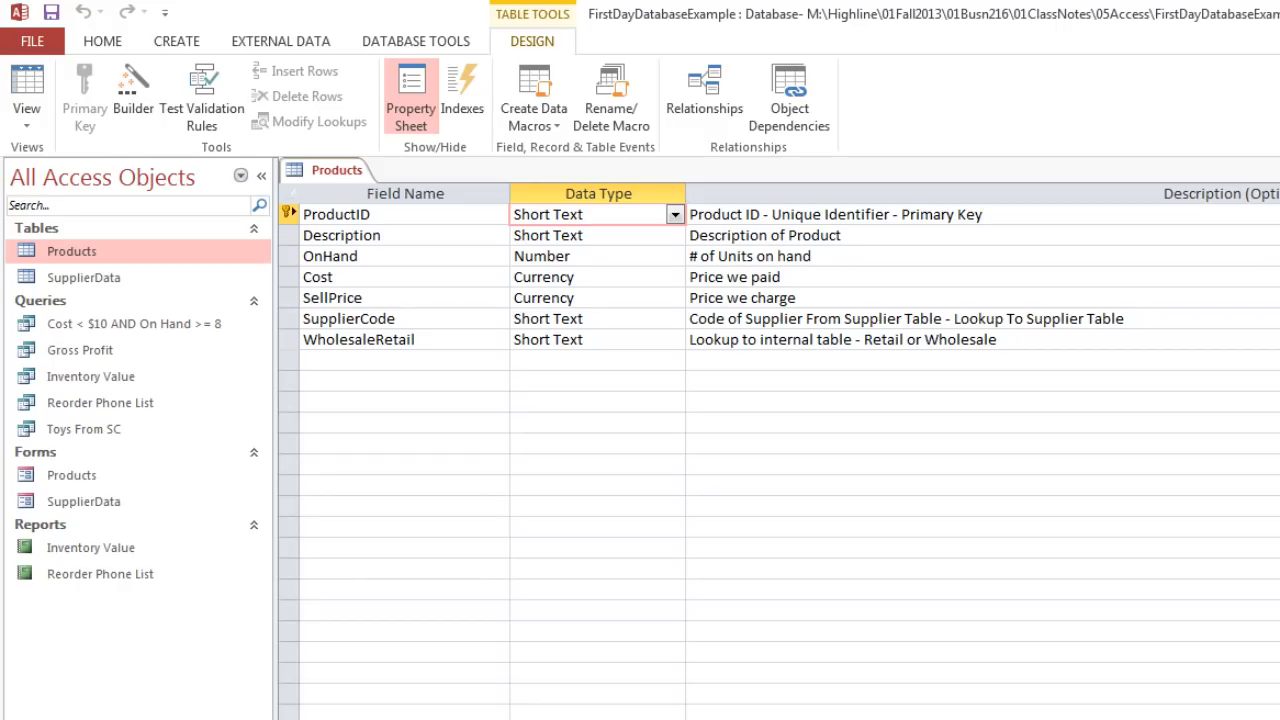
left_click(1279, 170)
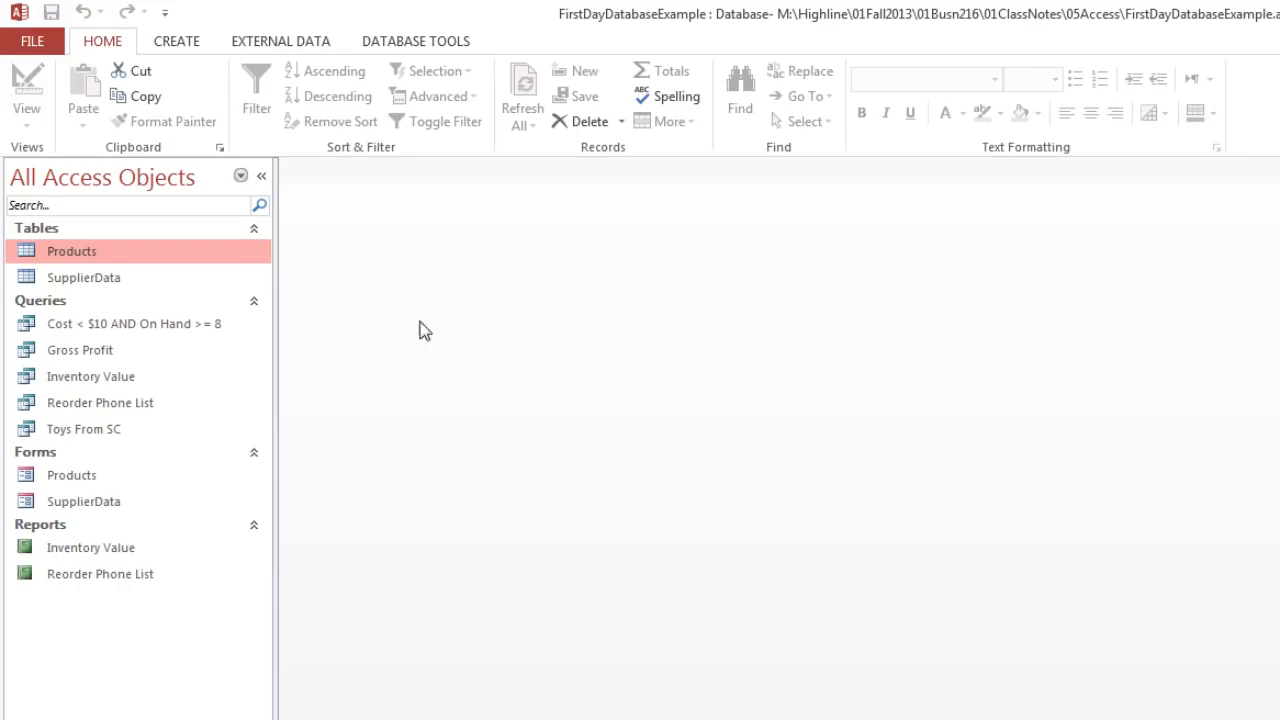
Open the Inventory Value query in Design View, widen its calculated column to read the full formula, and close the query
double_click(74, 381)
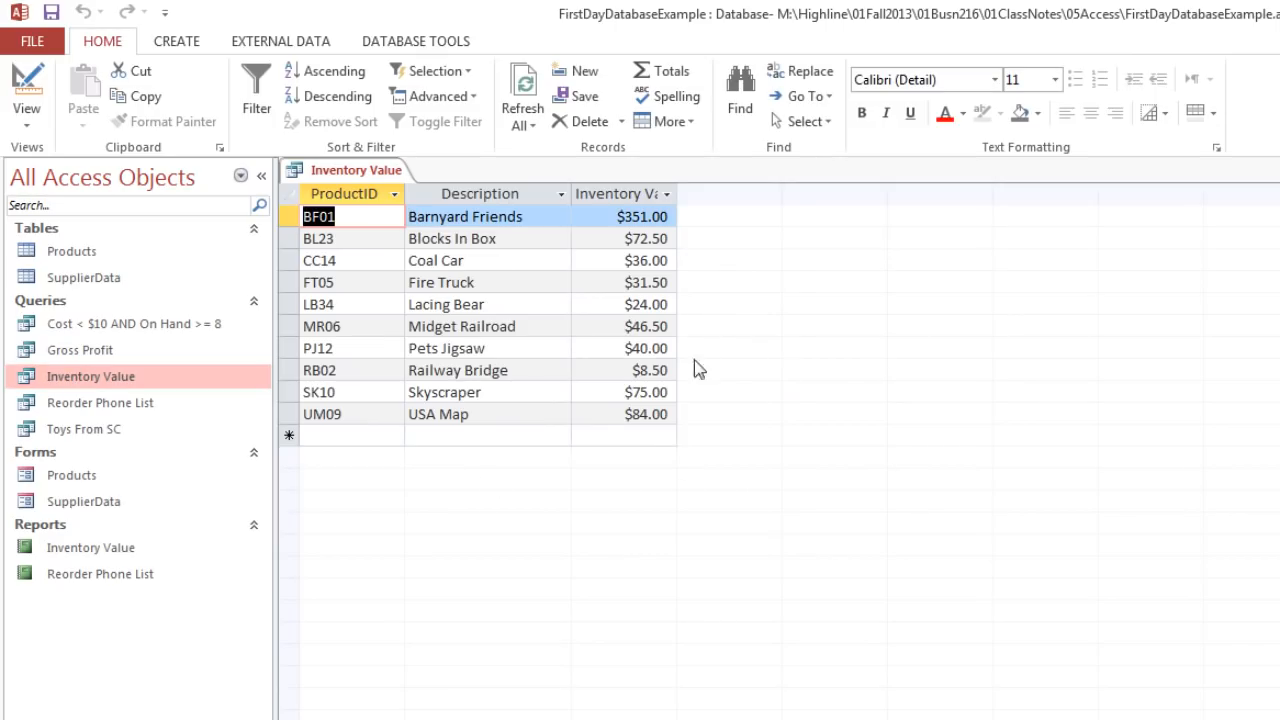
left_click(36, 120)
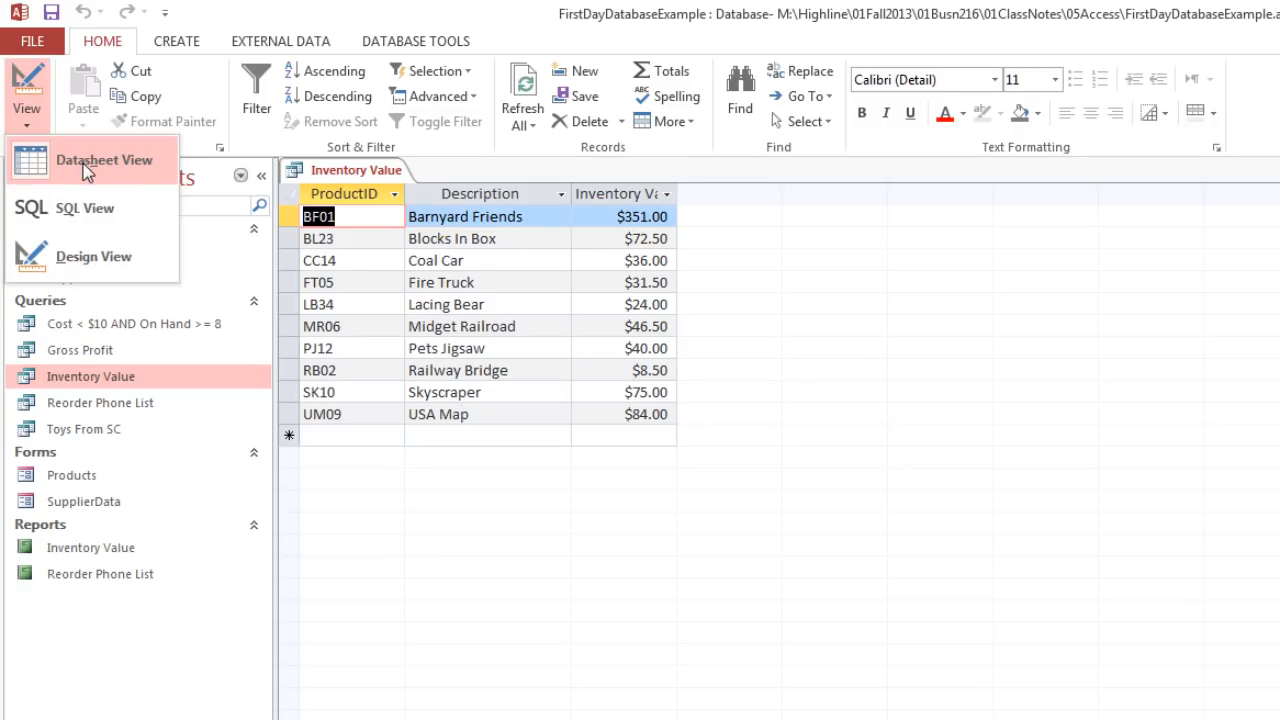
left_click(86, 258)
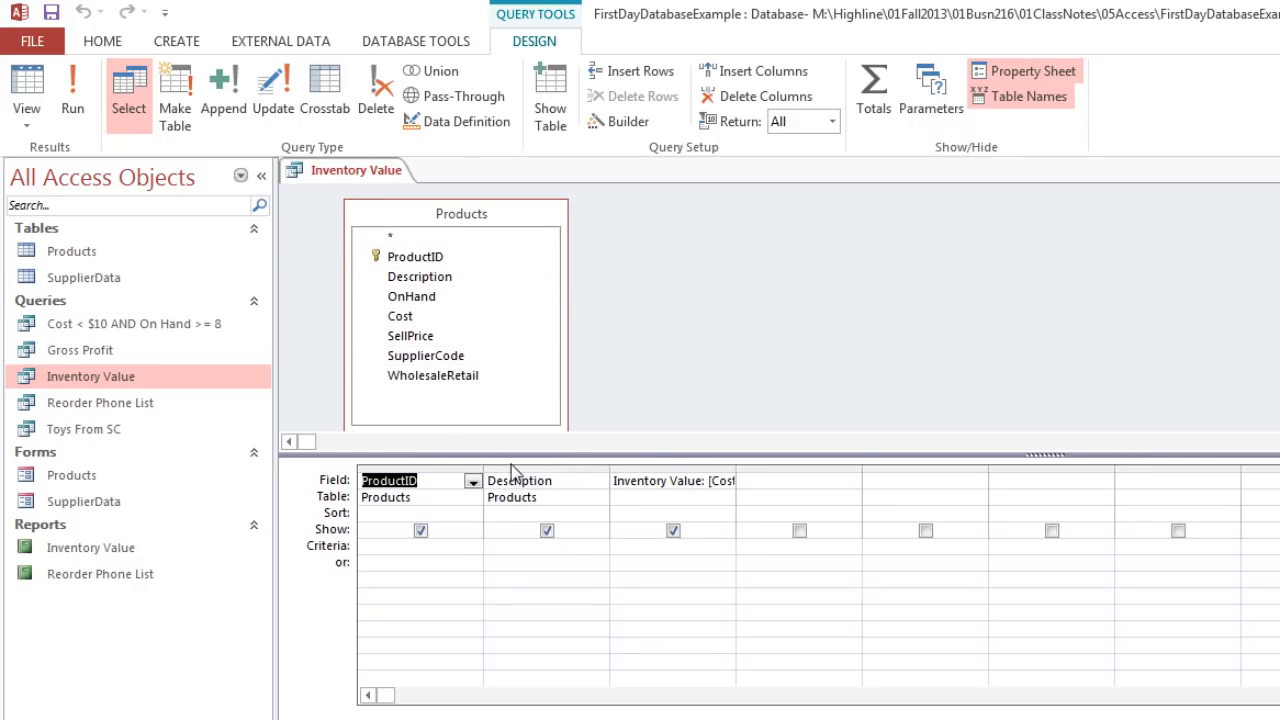
left_click_drag(735, 467, 886, 467)
left_click(833, 485)
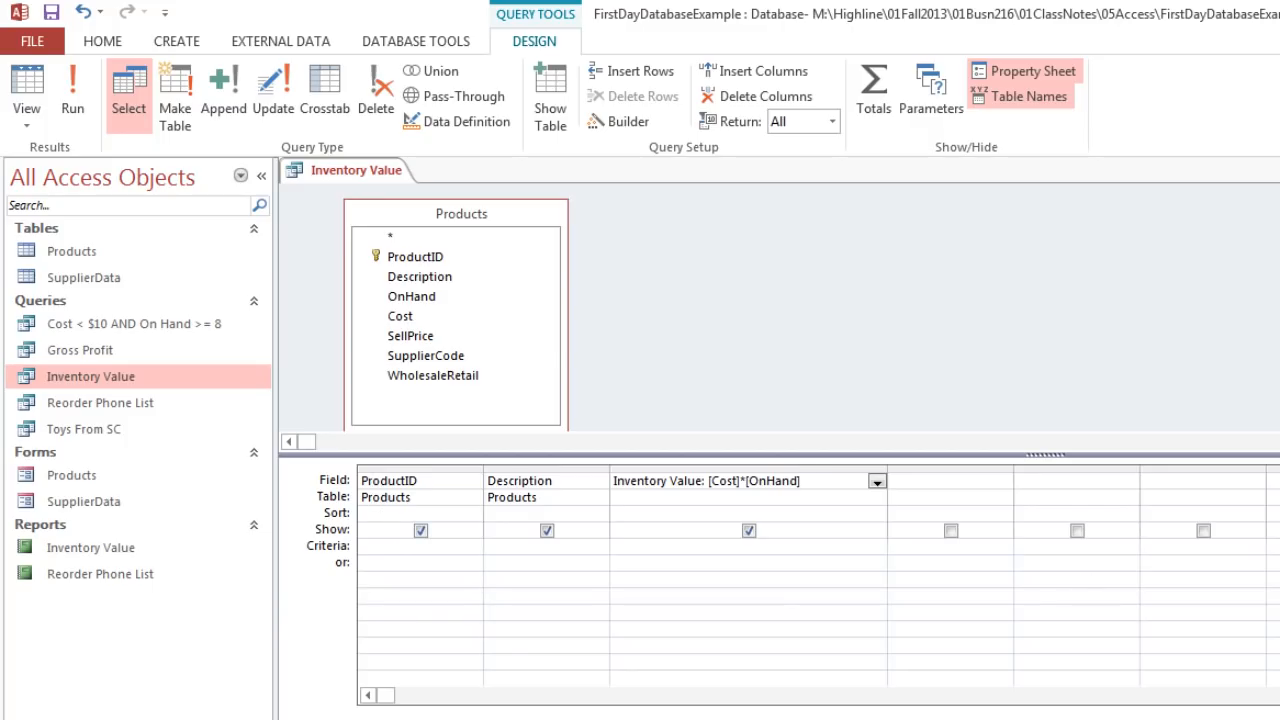
key("ctrl+w")
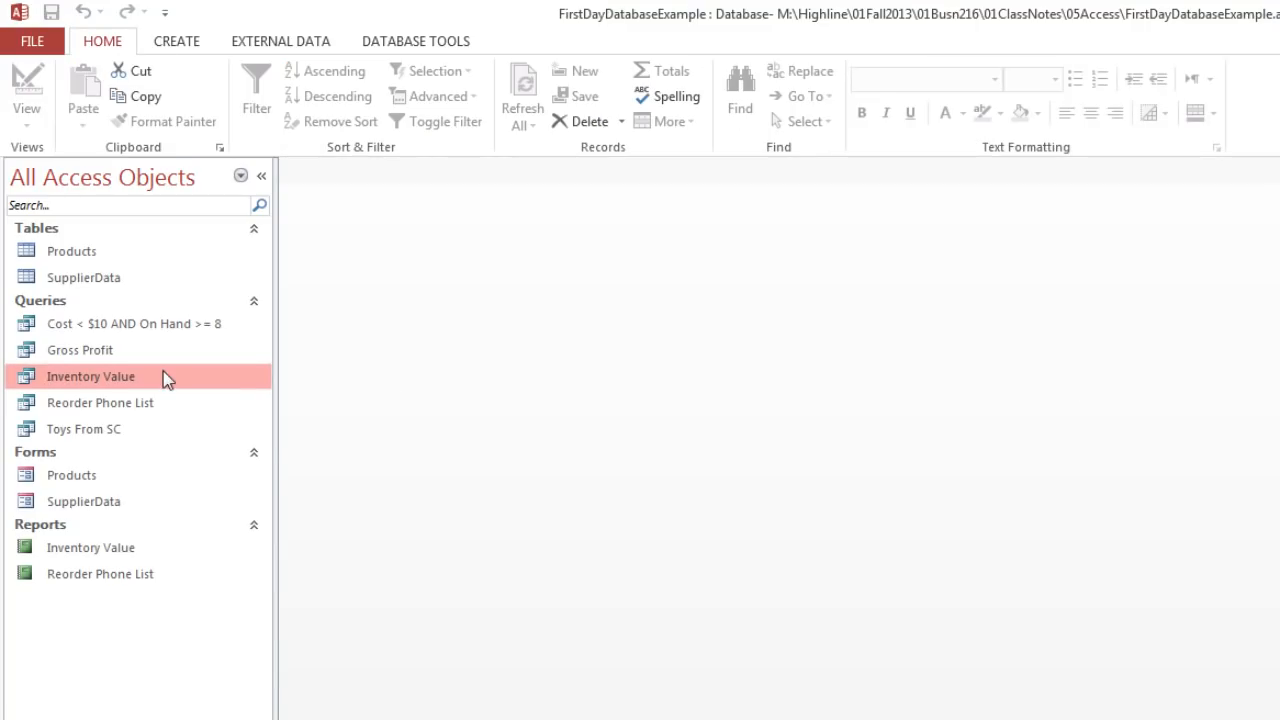
View the Products form in Layout View, return it to Form View, and close it
double_click(87, 477)
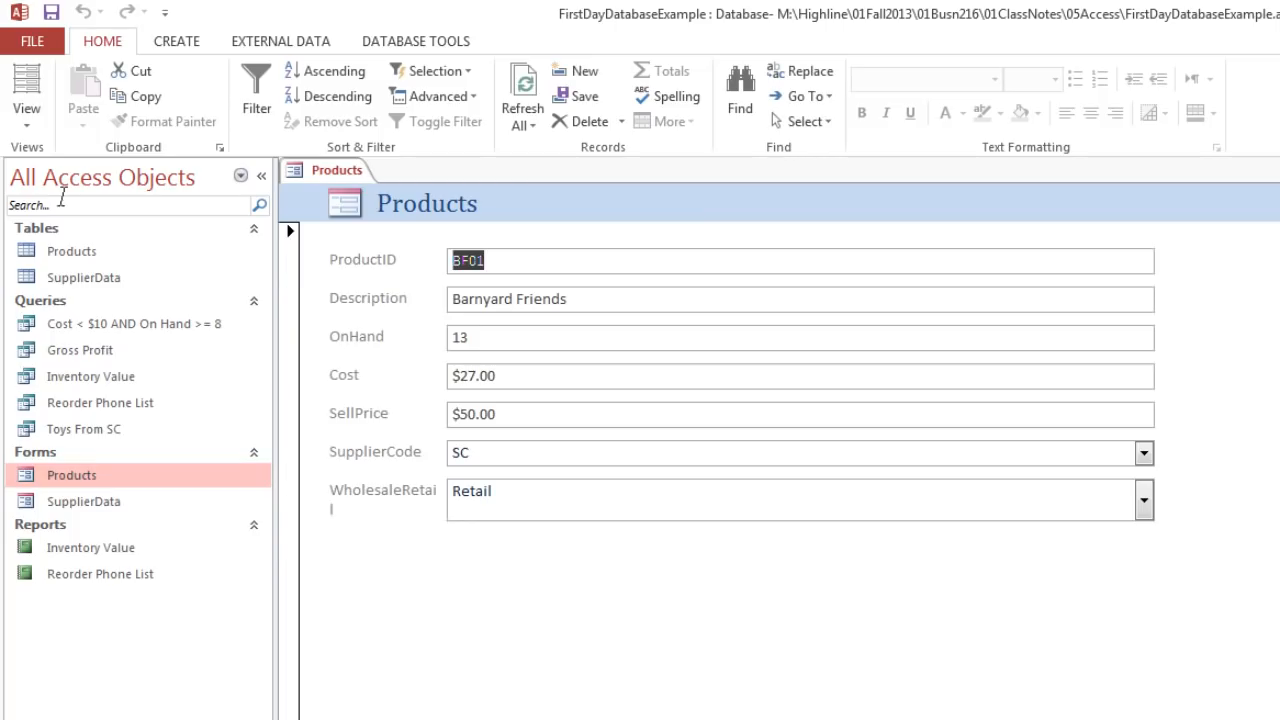
left_click(32, 124)
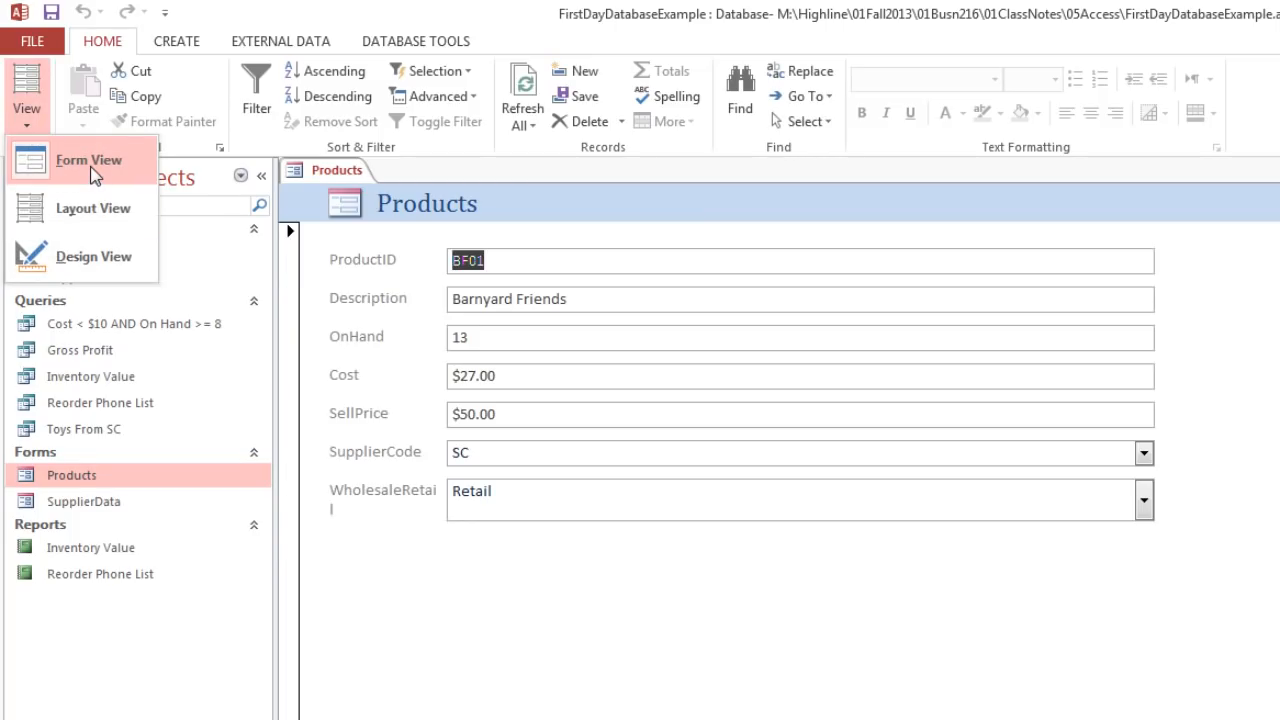
left_click(85, 218)
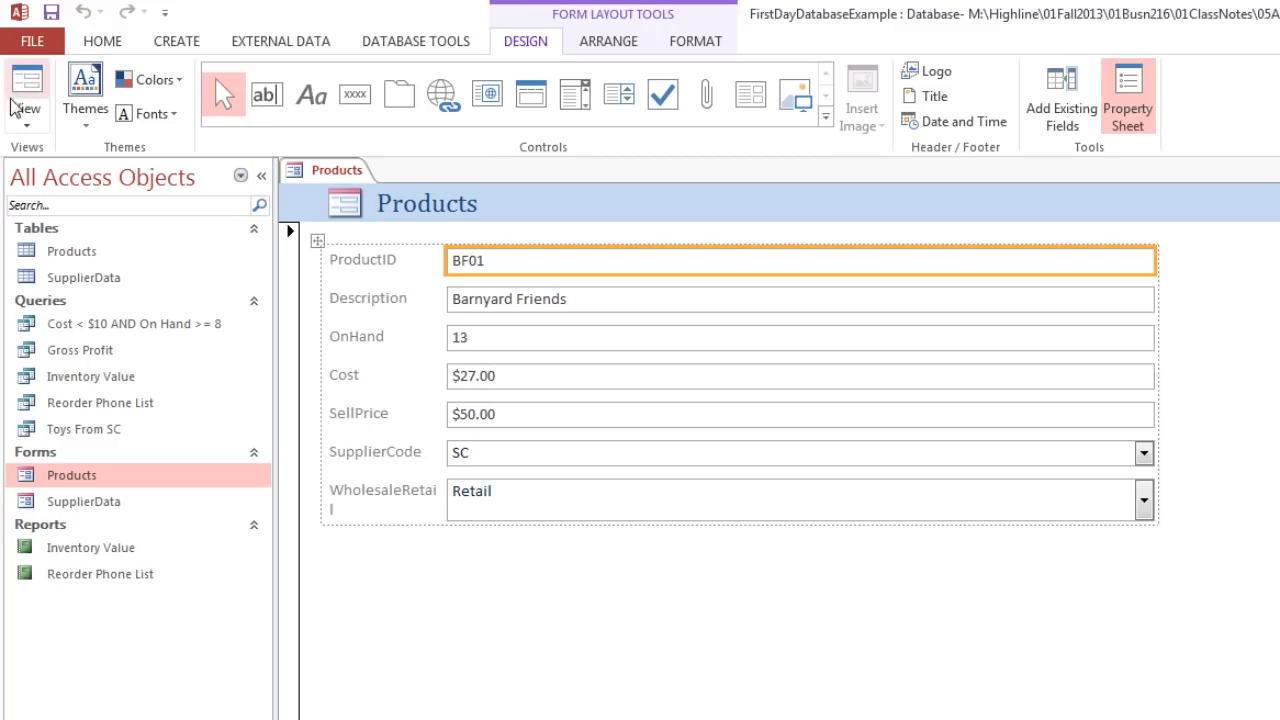
left_click(18, 127)
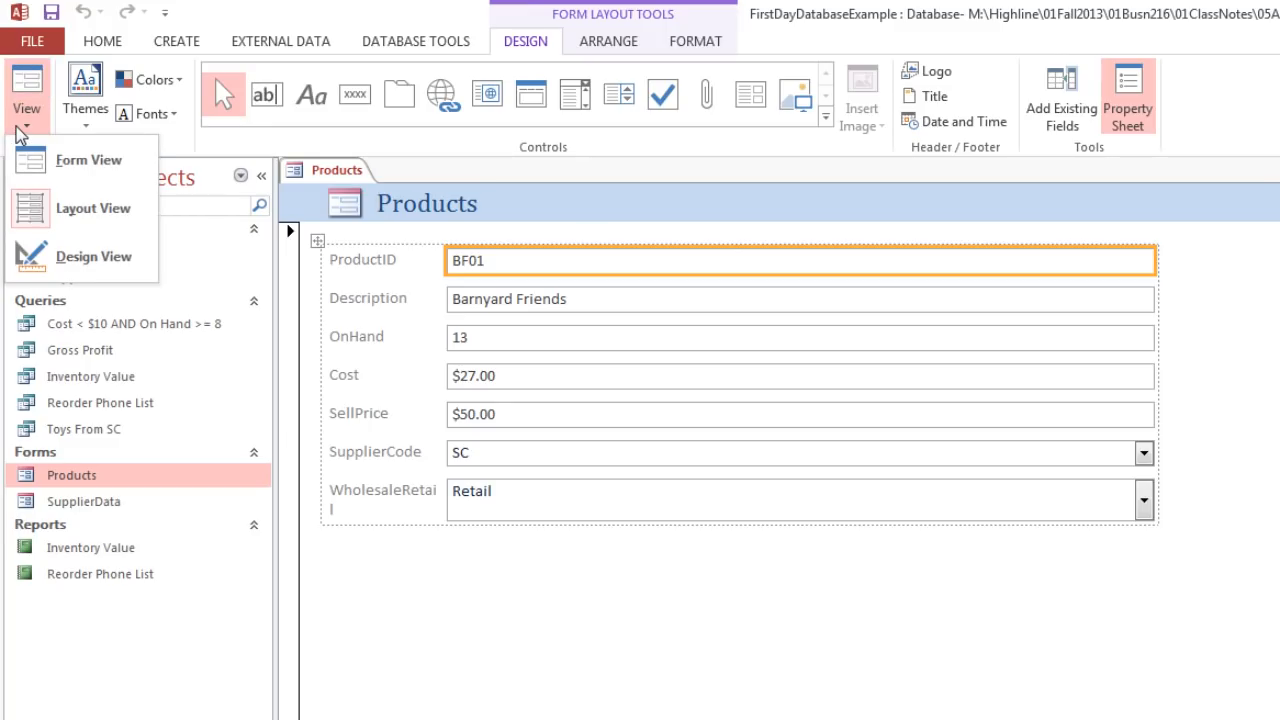
left_click(57, 177)
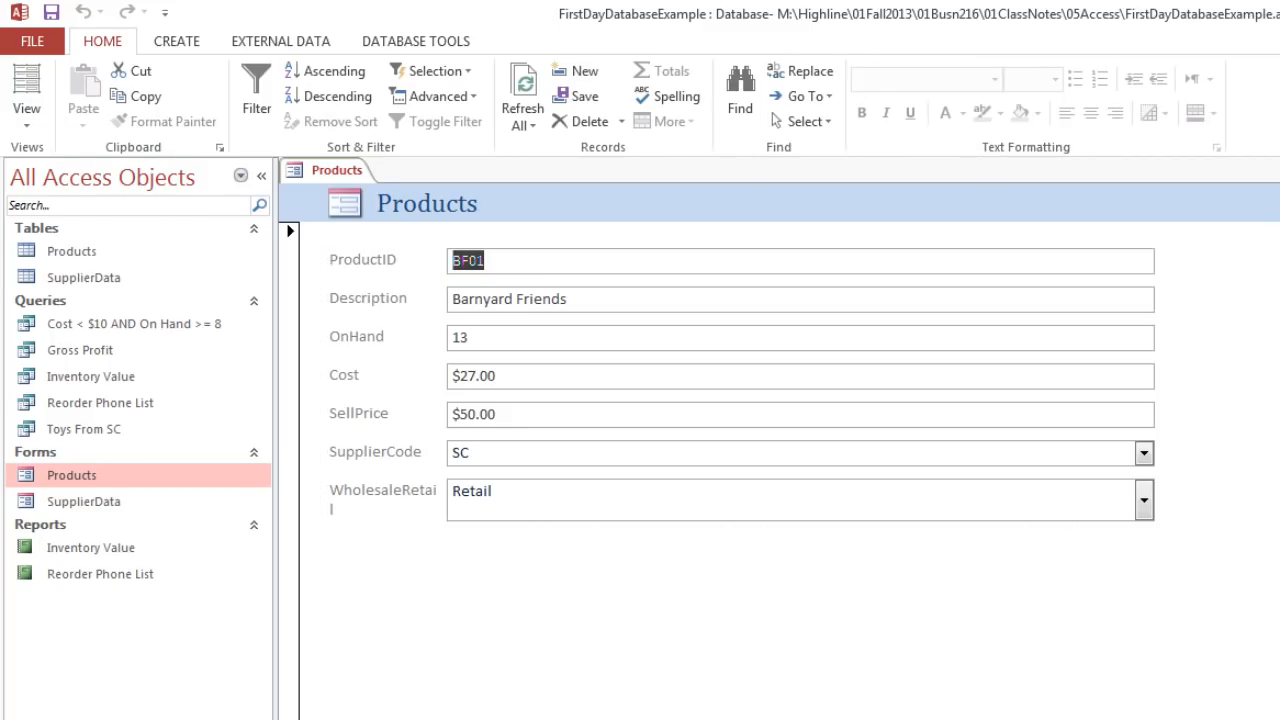
left_click(1279, 170)
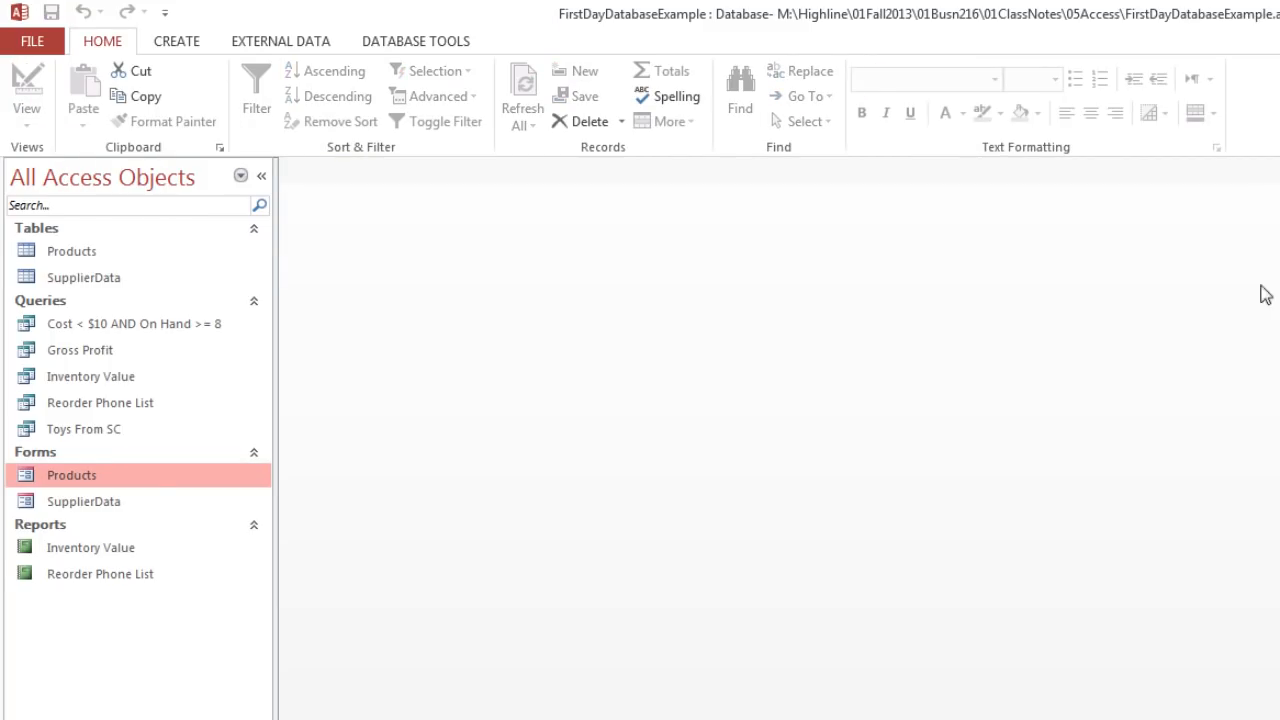
Open the Inventory Value report, view it in Print Preview, and close the preview
double_click(89, 547)
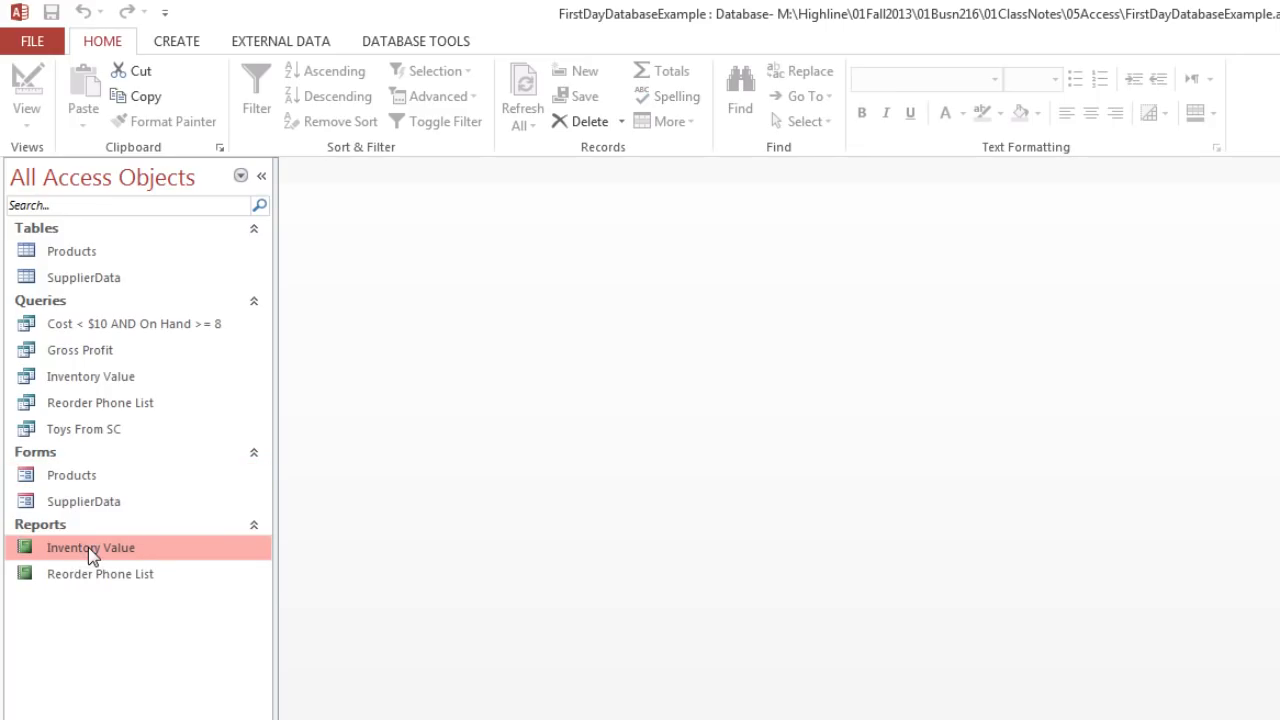
left_click(17, 120)
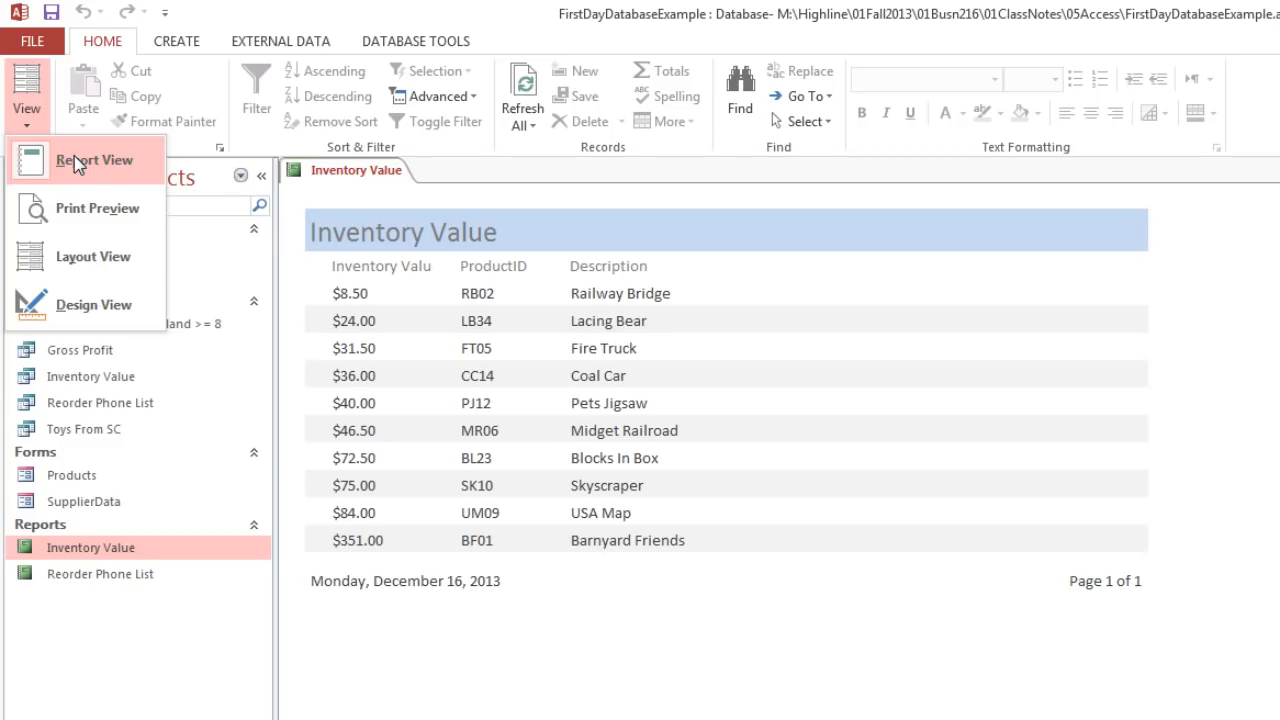
left_click(76, 207)
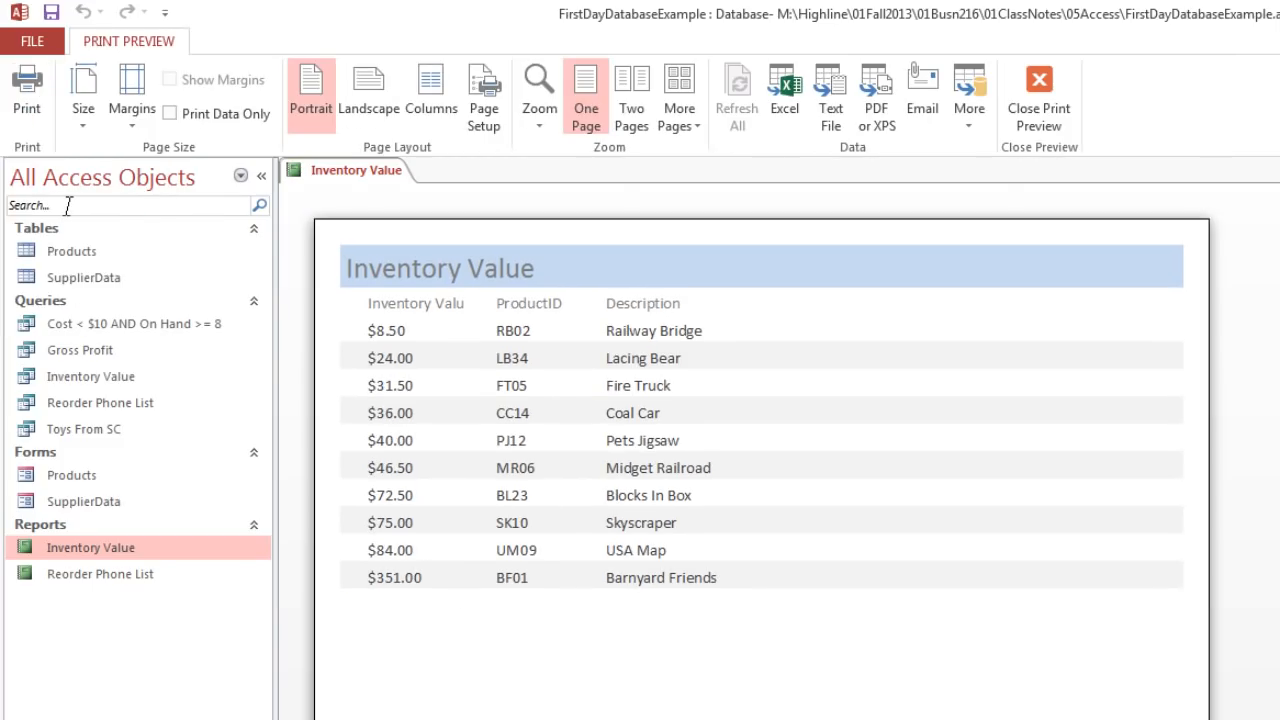
left_click(1040, 95)
View the Inventory Value report in Layout View and again in Print Preview, close it, and select the Products table
left_click(28, 120)
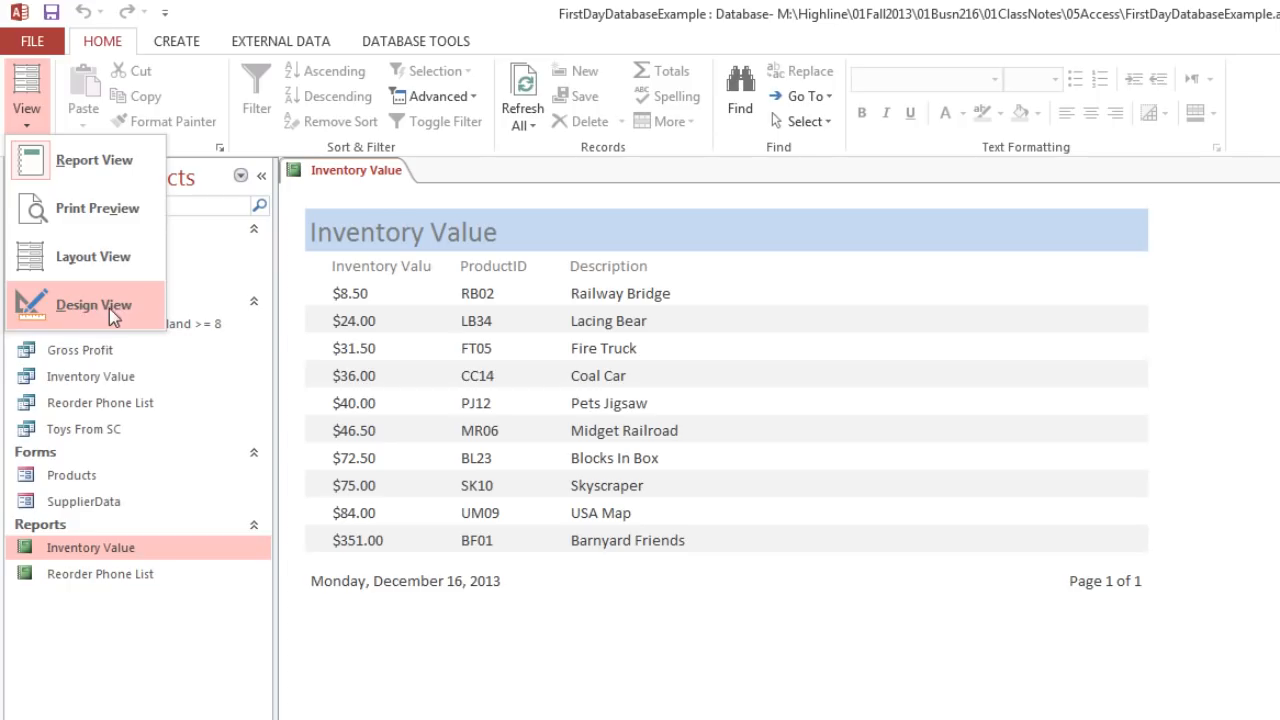
left_click(77, 255)
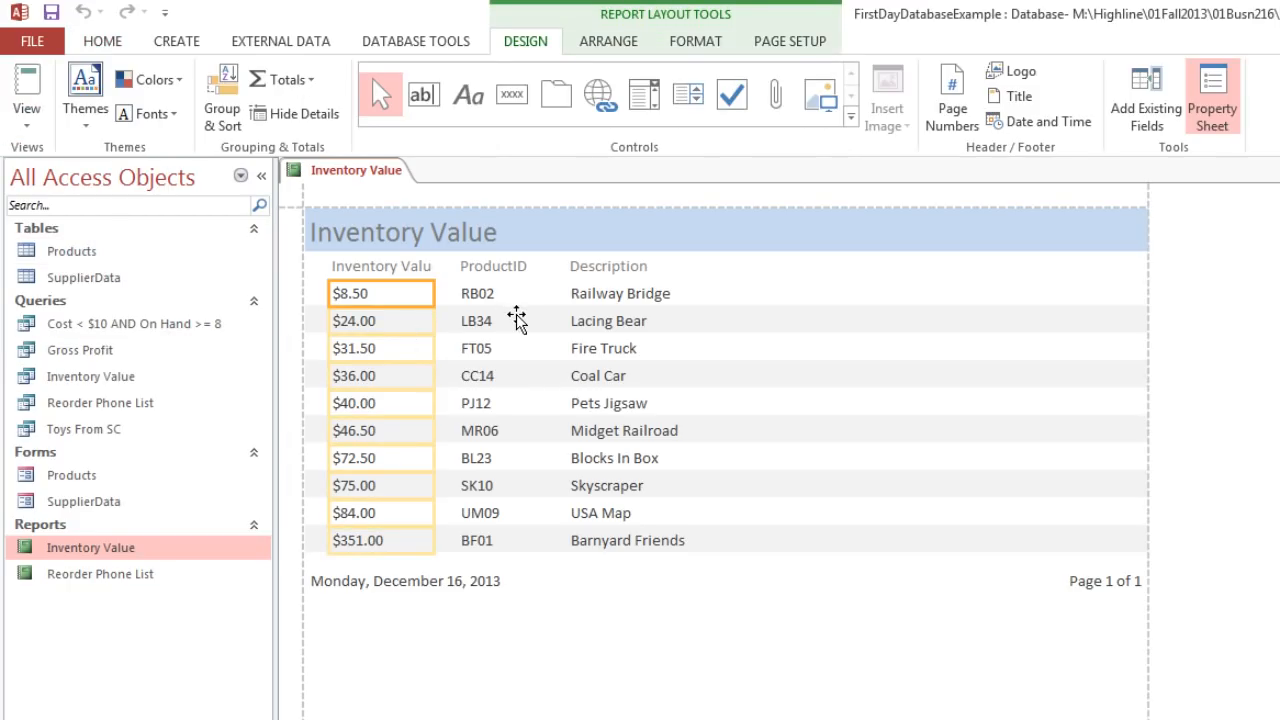
left_click(27, 112)
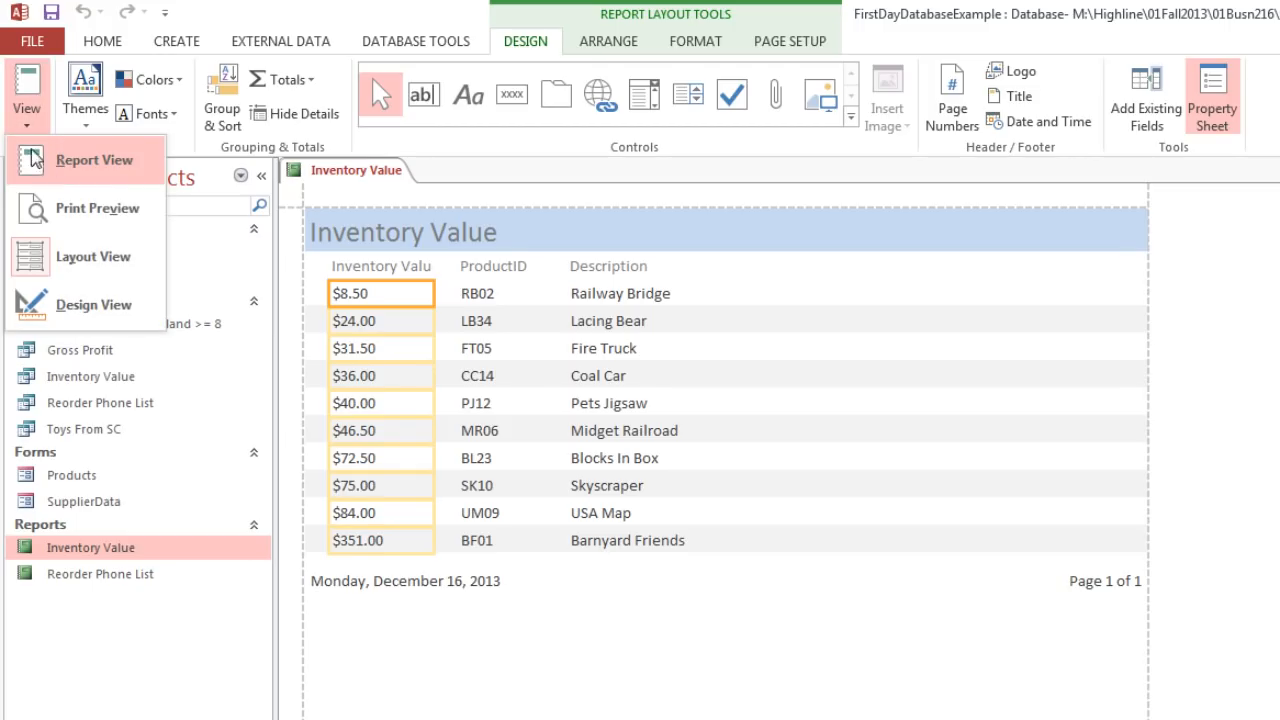
left_click(61, 205)
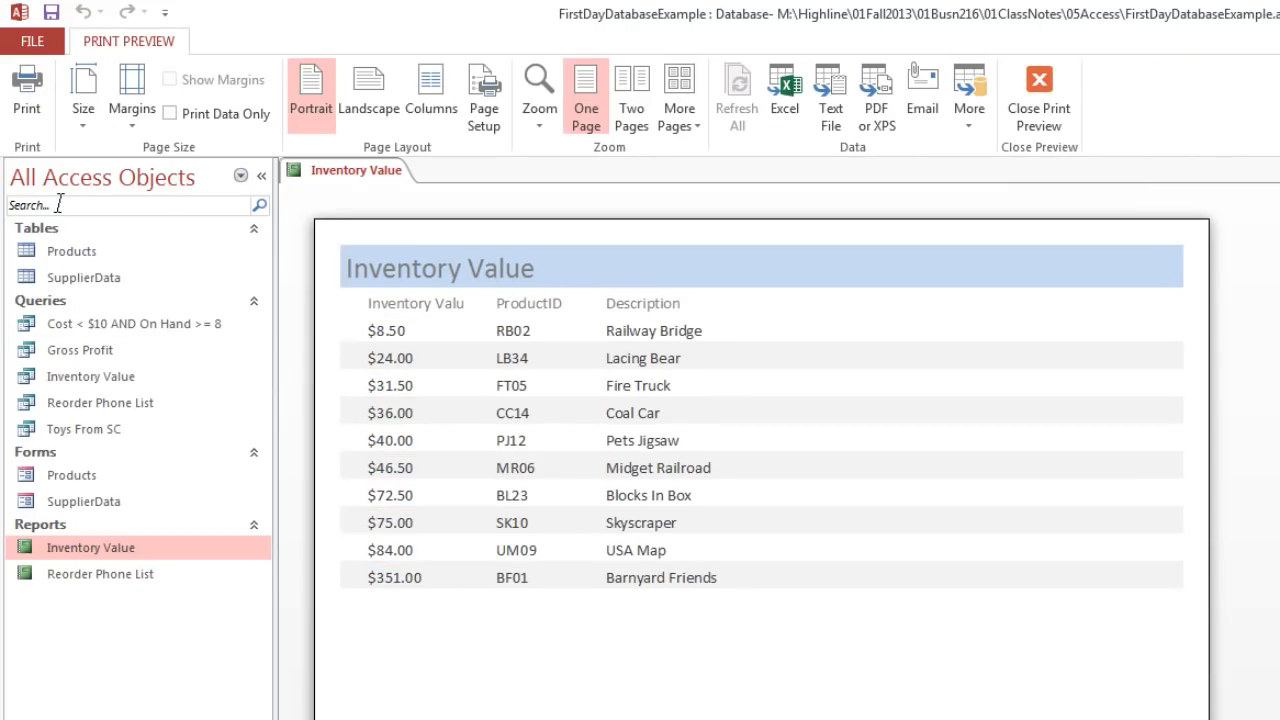
left_click(1040, 95)
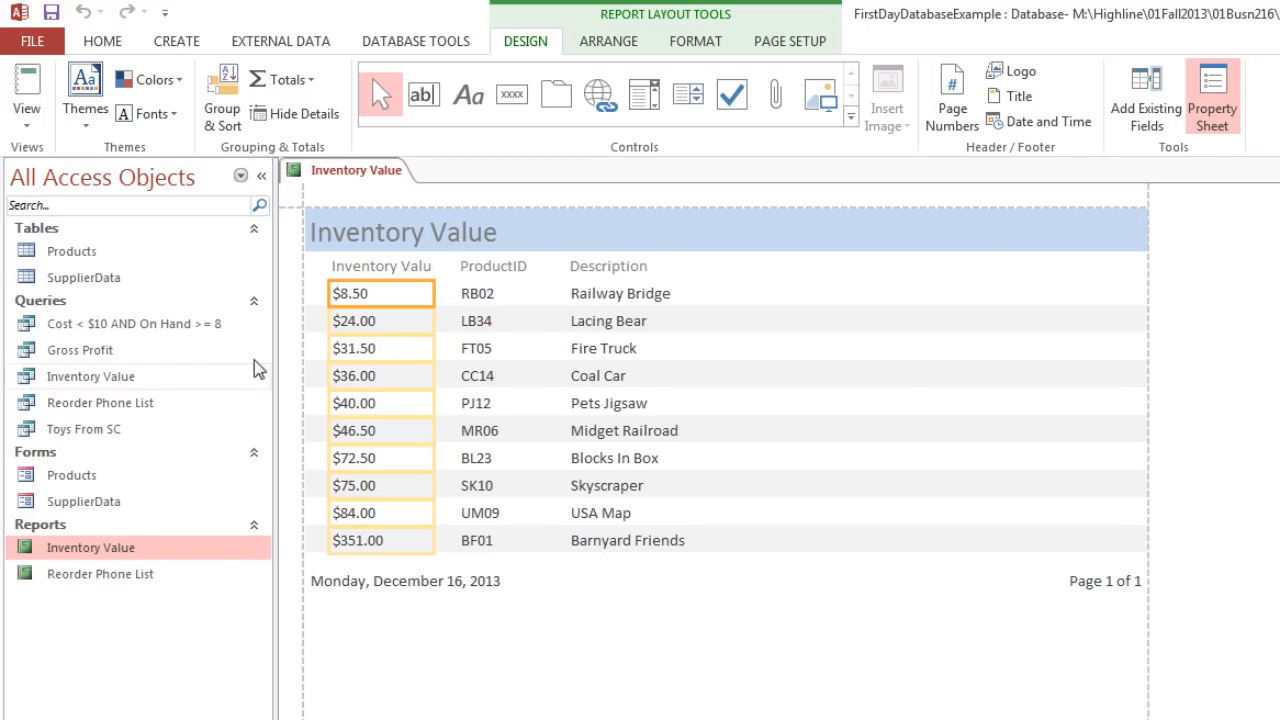
left_click(1264, 176)
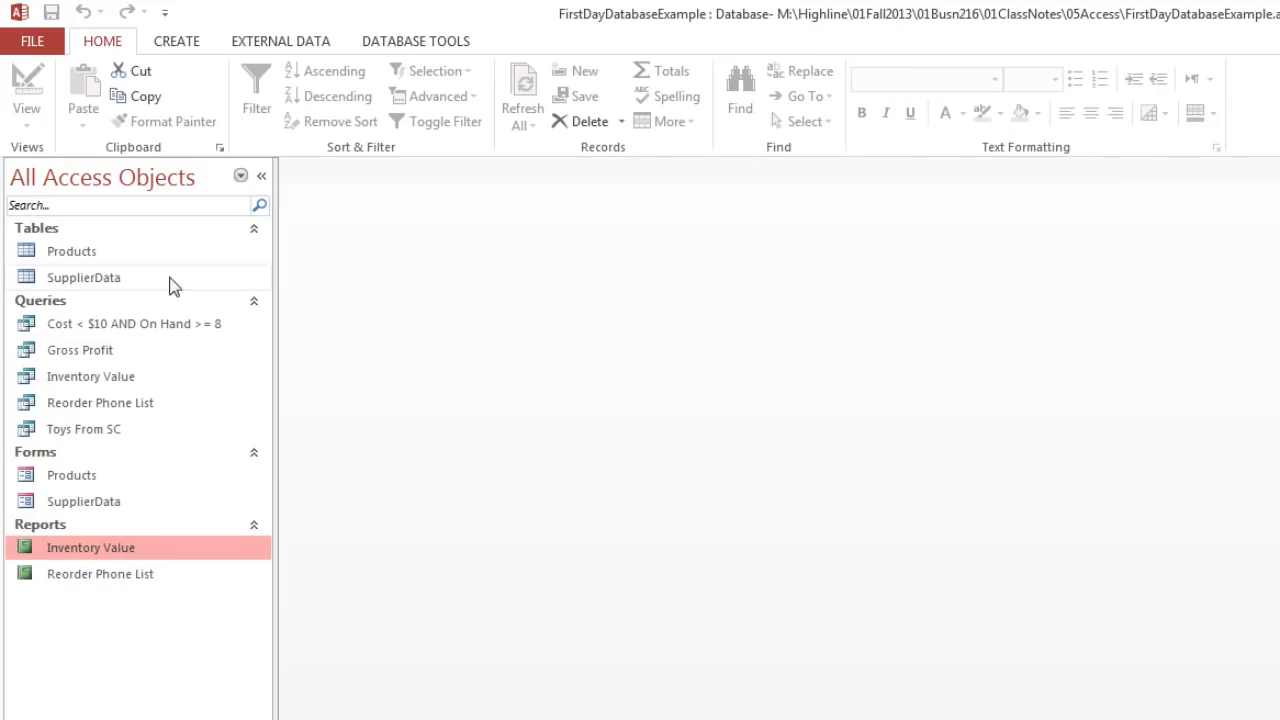
left_click(87, 255)
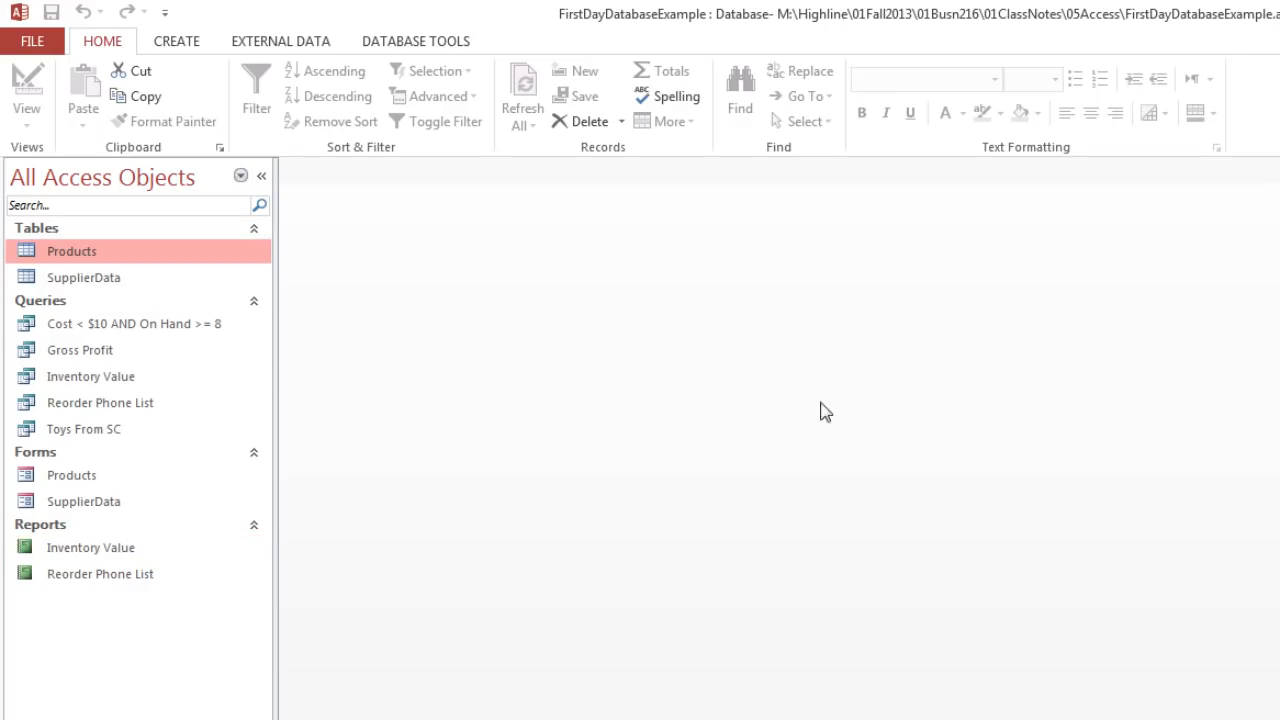